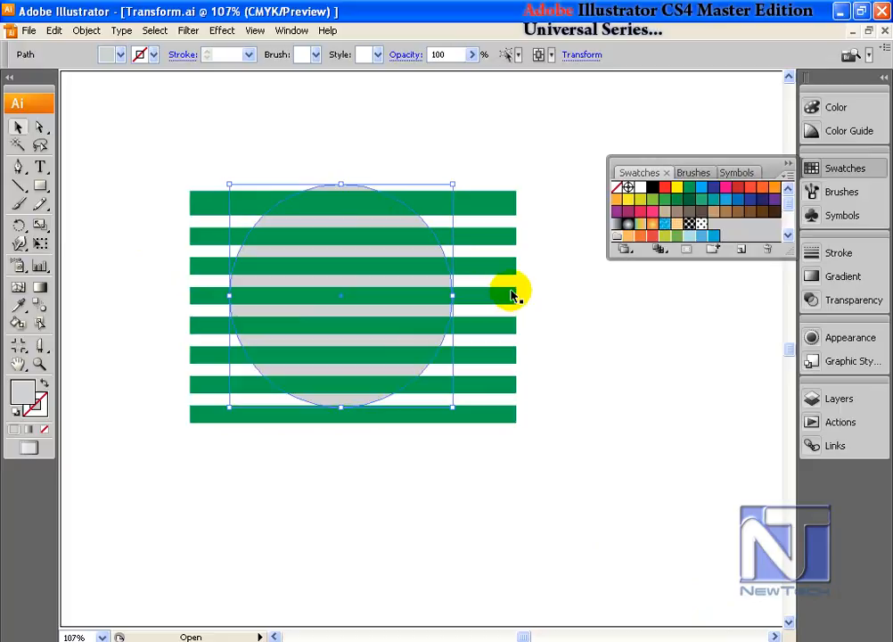
# Step: Fill the circle with the light orange swatch and bring it in front of the green stripes
pyautogui.click(664, 189)
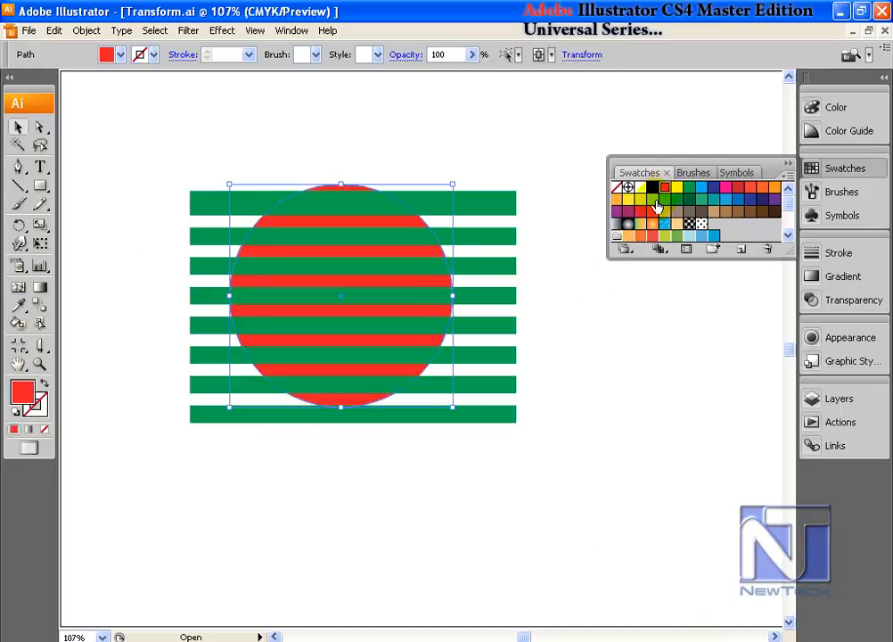
pyautogui.click(617, 201)
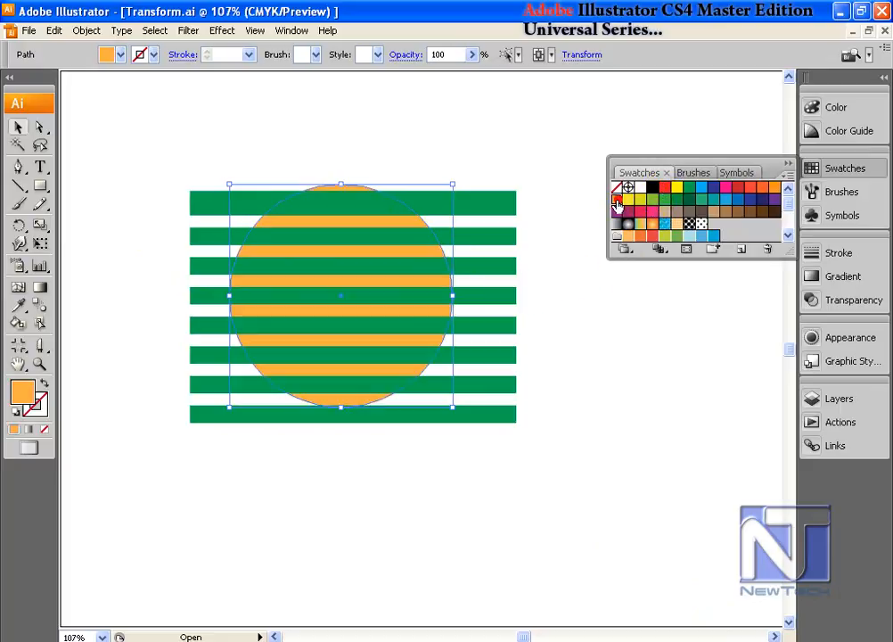
pyautogui.hotkey('ctrl', 'shift', ']')
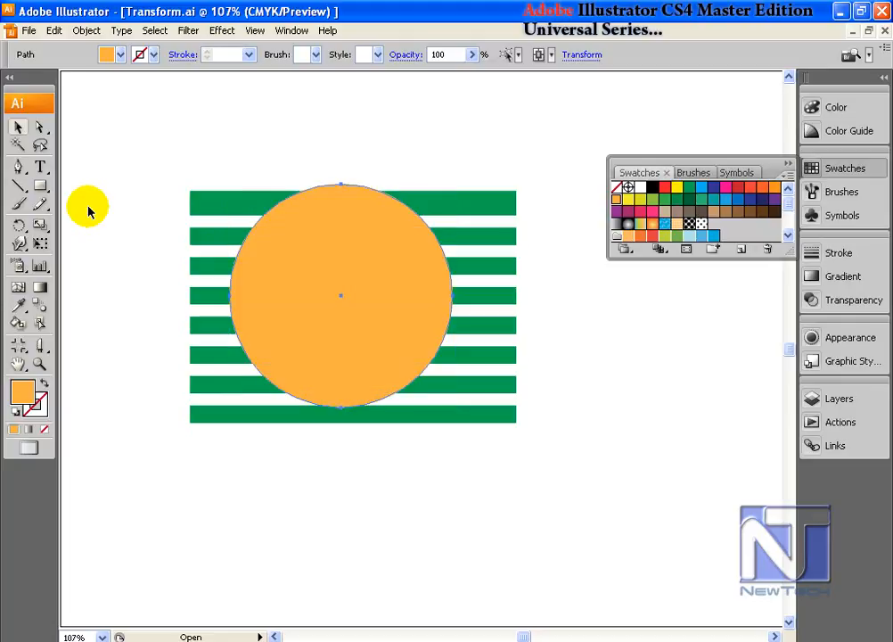
# Step: Select the stripes and the circle and envelope-distort the stripes with the circle as the top object
pyautogui.moveTo(259, 143); pyautogui.dragTo(487, 465)
pyautogui.click(86, 29)
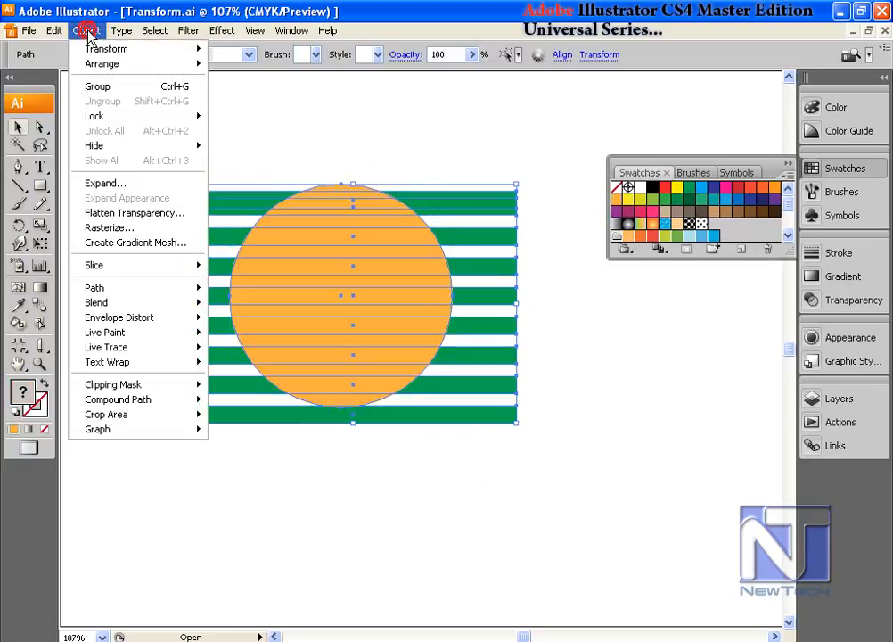
pyautogui.moveTo(166, 328)
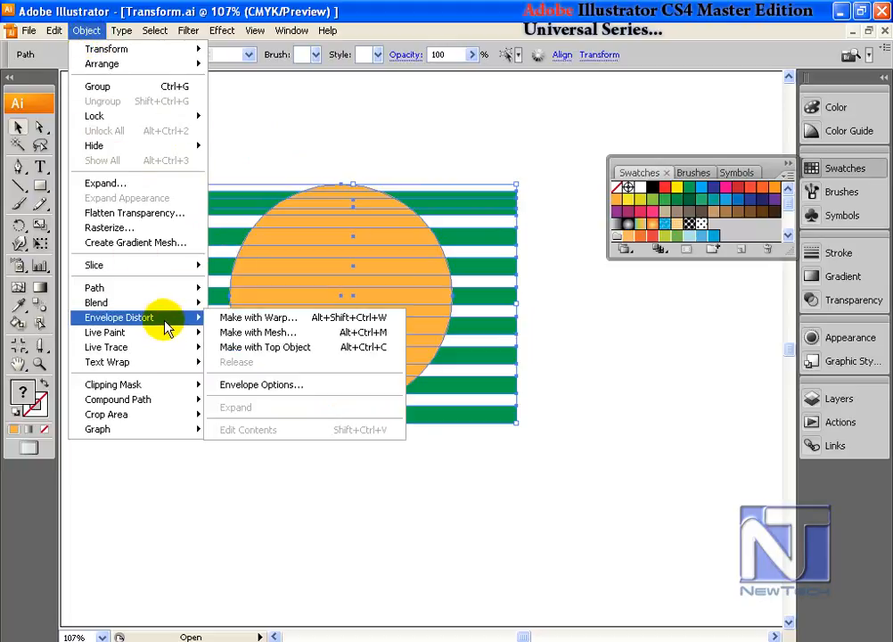
pyautogui.click(307, 355)
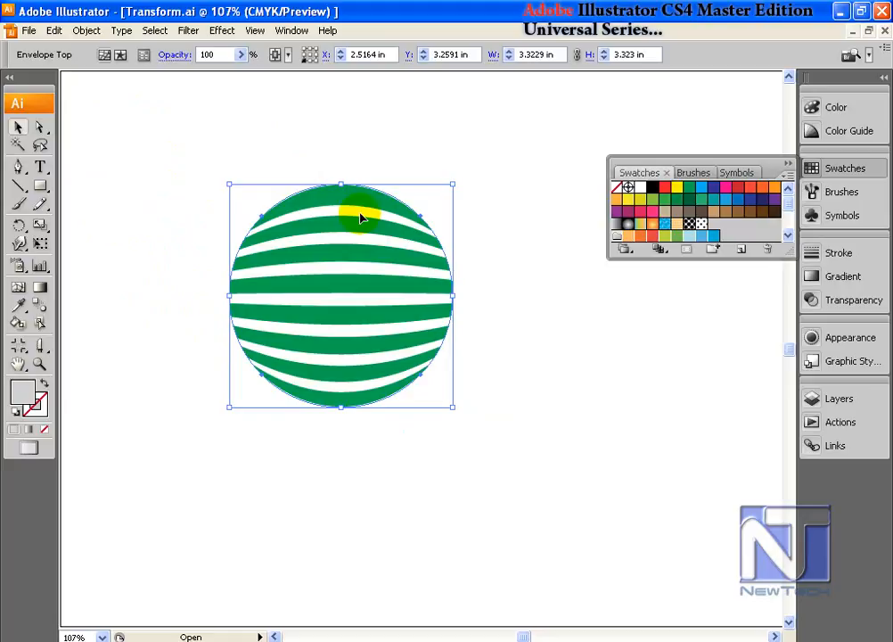
# Step: Edit the envelope's contents, reposition the lowest stripe away from the others, and return to editing the envelope
pyautogui.click(120, 55)
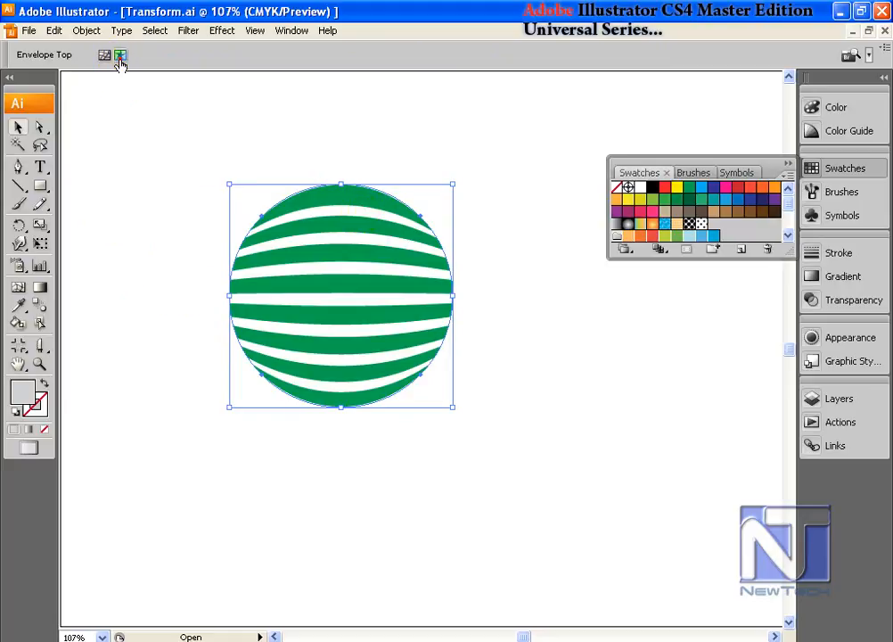
pyautogui.click(41, 128)
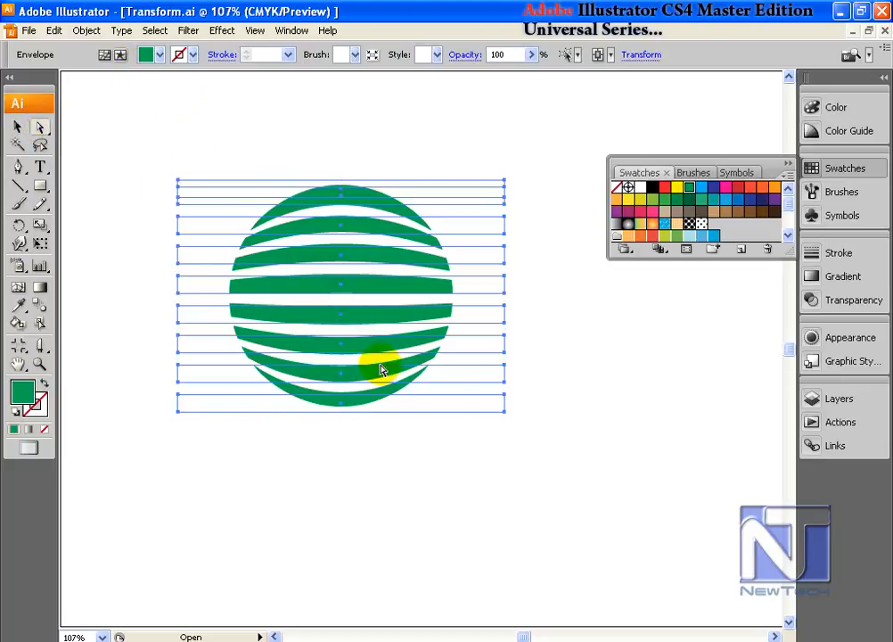
pyautogui.click(459, 406)
pyautogui.moveTo(469, 409)
pyautogui.mouseDown()
pyautogui.moveTo(468, 440)
pyautogui.moveTo(471, 390)
pyautogui.mouseUp()
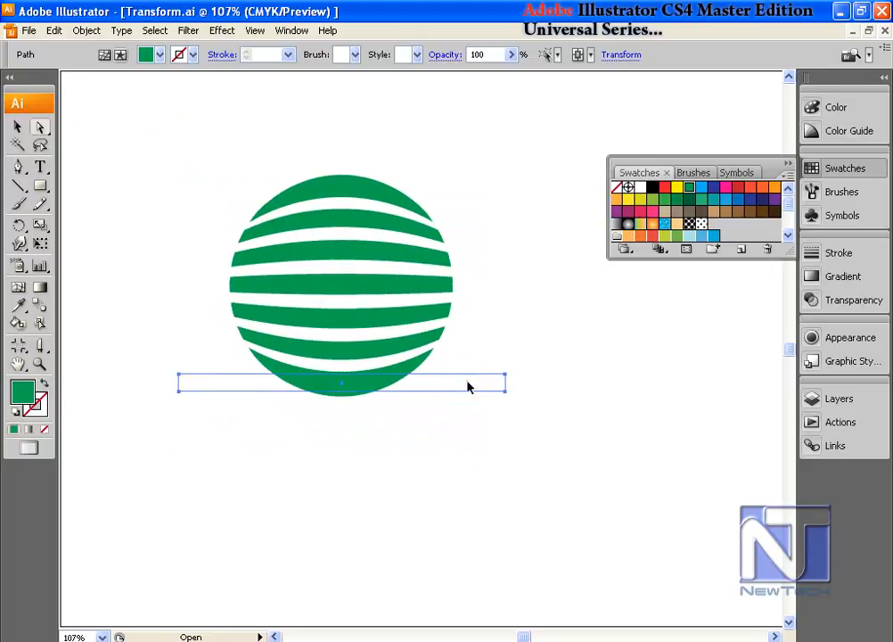
pyautogui.hotkey('ctrl', 'z')
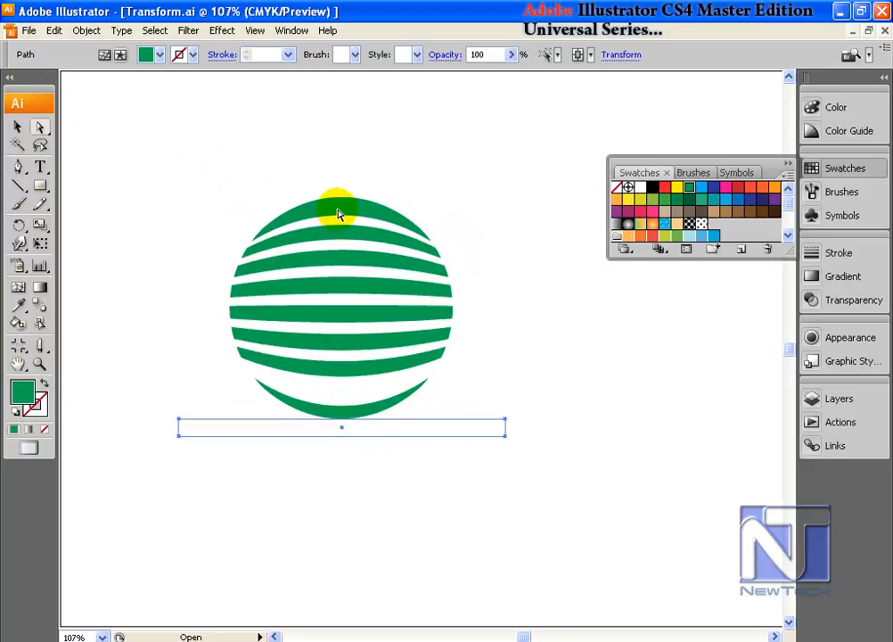
pyautogui.click(101, 56)
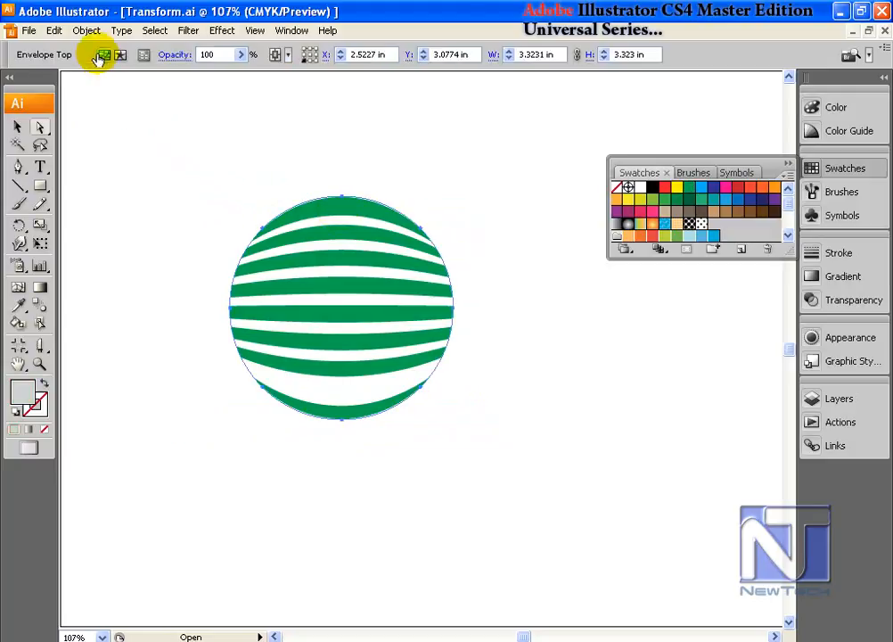
# Step: Edit the envelope's contents again, move the lowest stripe up closer to the others, and return to editing the envelope
pyautogui.click(86, 31)
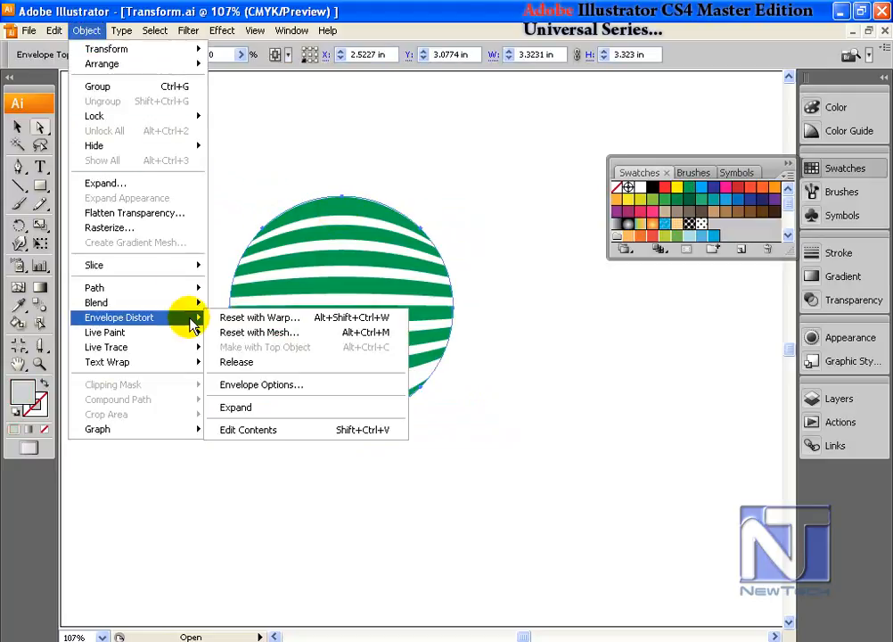
pyautogui.click(290, 437)
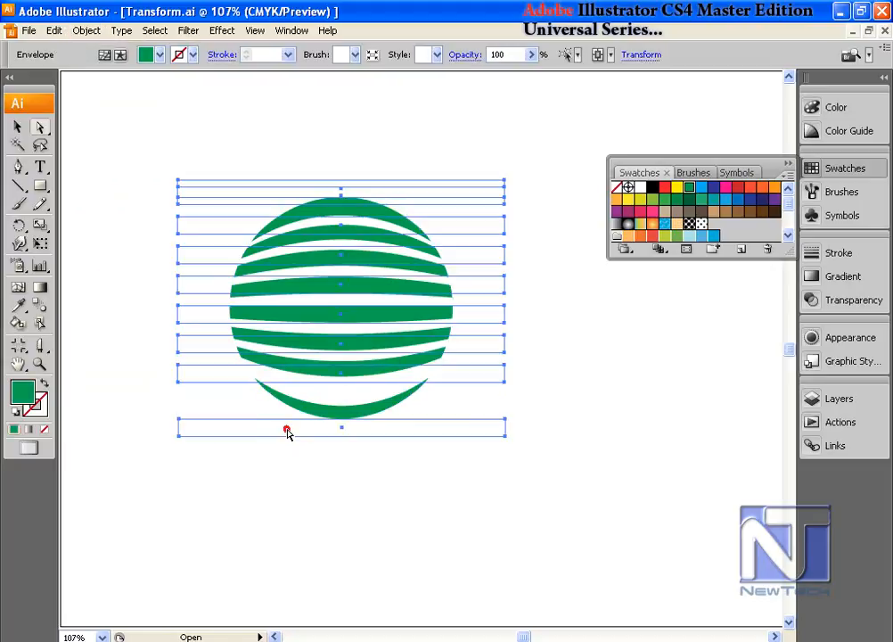
pyautogui.moveTo(417, 434); pyautogui.dragTo(417, 404)
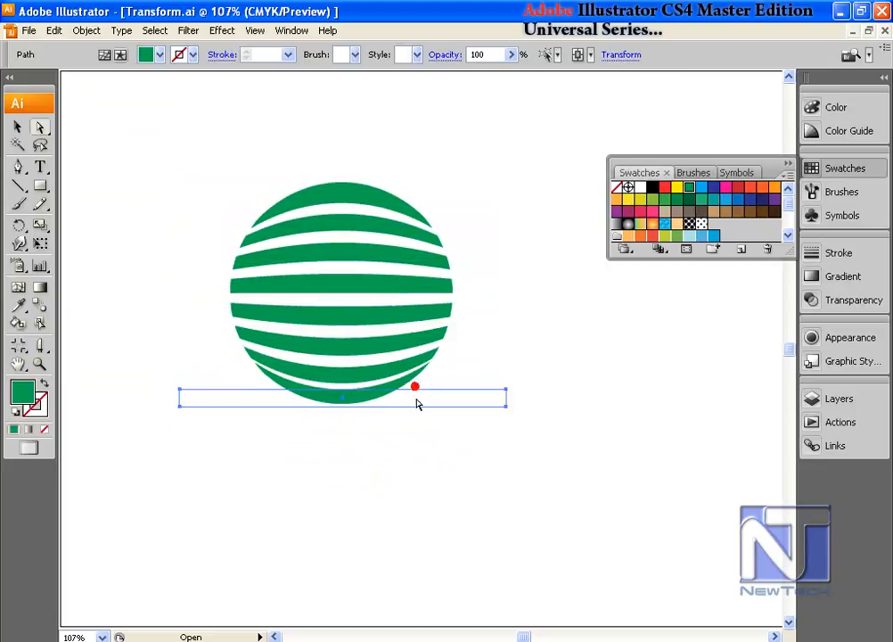
pyautogui.click(78, 32)
pyautogui.moveTo(161, 317)
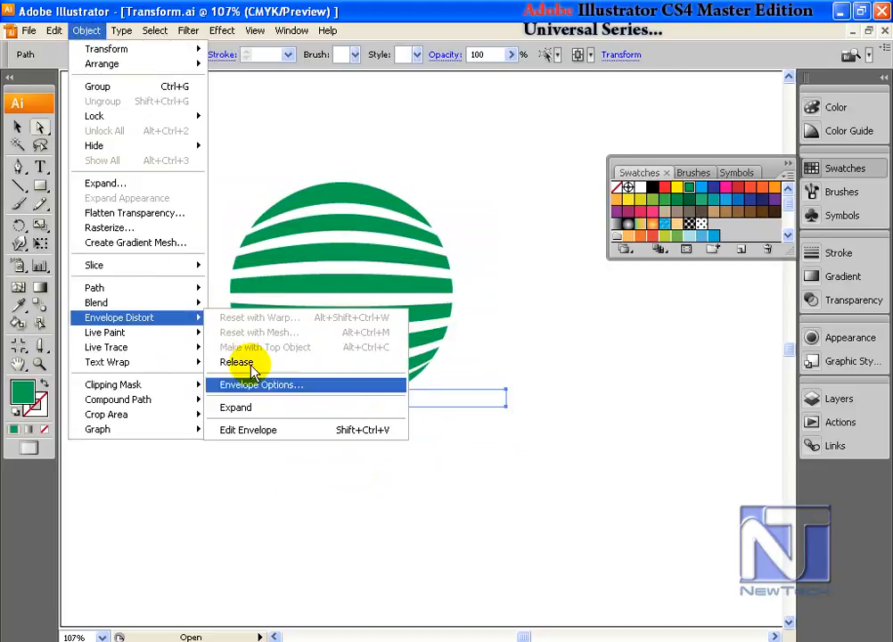
pyautogui.click(279, 434)
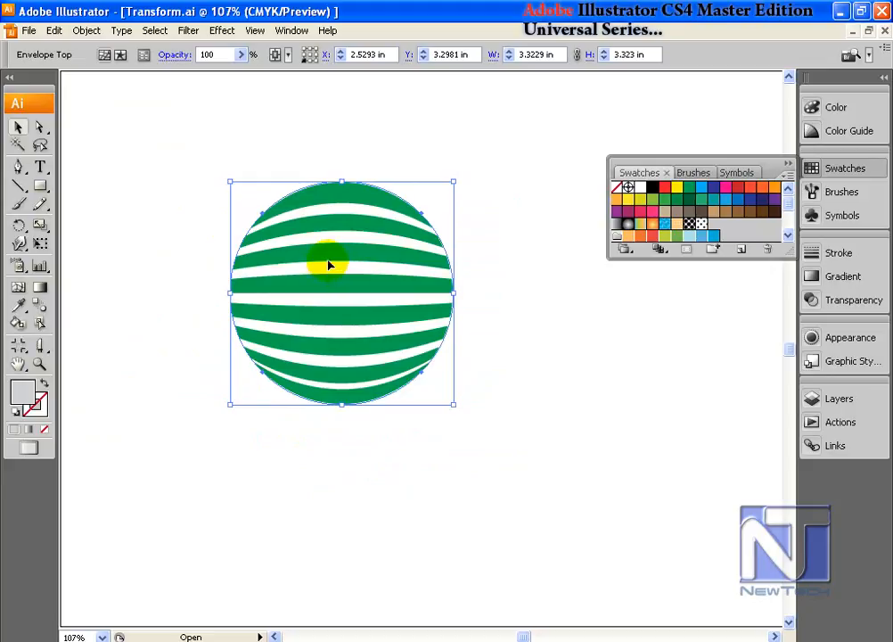
# Step: Try releasing the envelope distortion of the striped circle
pyautogui.click(87, 31)
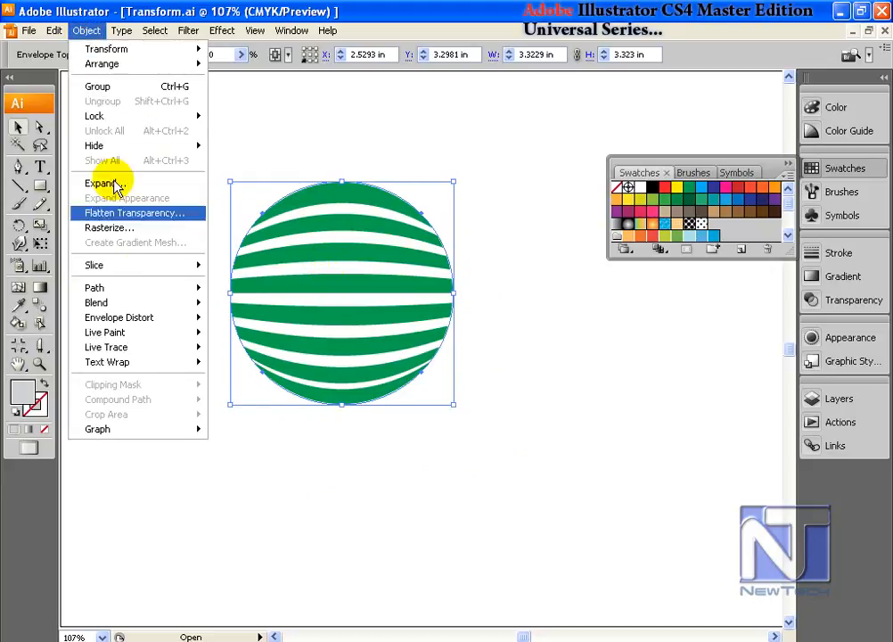
pyautogui.moveTo(158, 315)
pyautogui.click(261, 366)
pyautogui.hotkey('ctrl', '7')
pyautogui.click(191, 117)
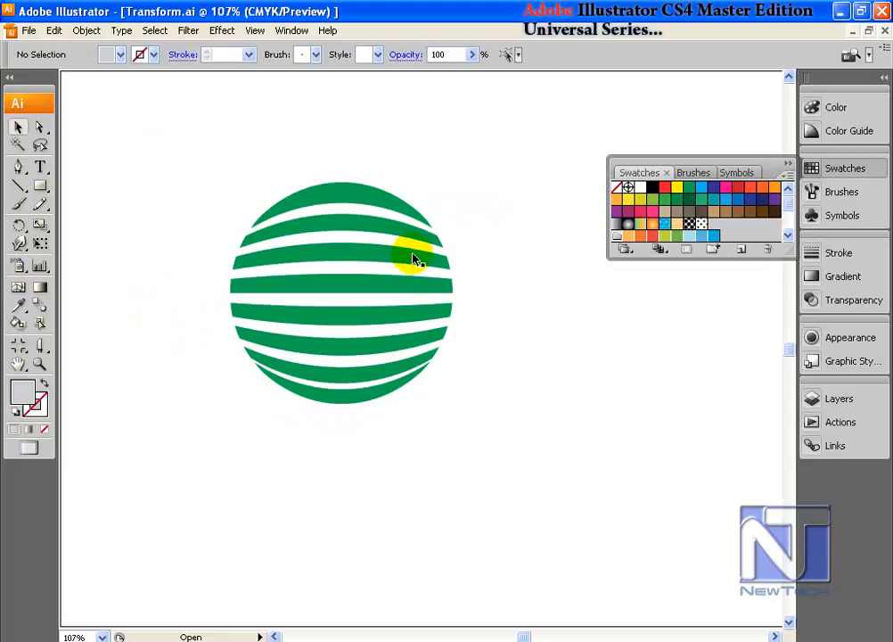
# Step: Expand the striped circle's envelope with Object and Fill enabled
pyautogui.click(376, 260)
pyautogui.click(90, 33)
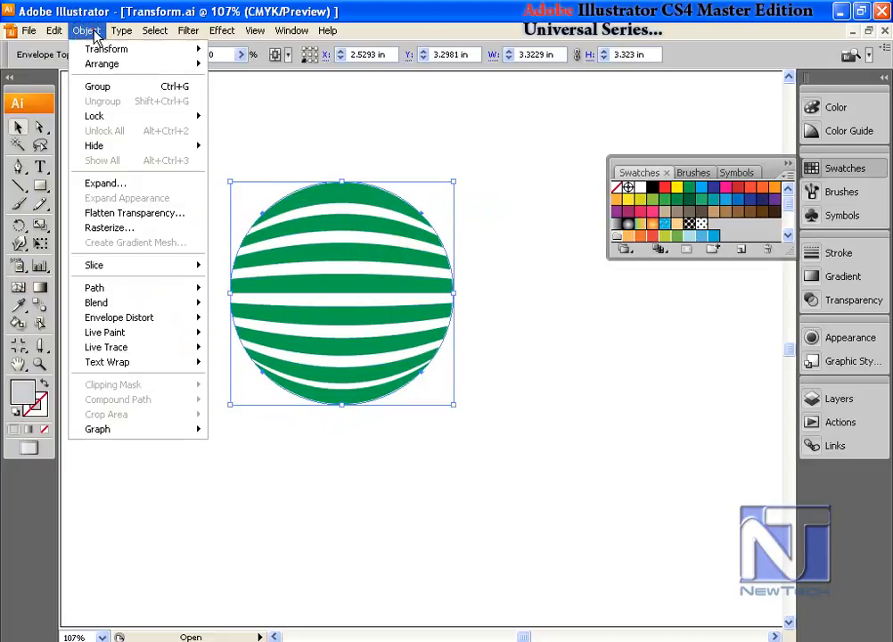
pyautogui.click(113, 188)
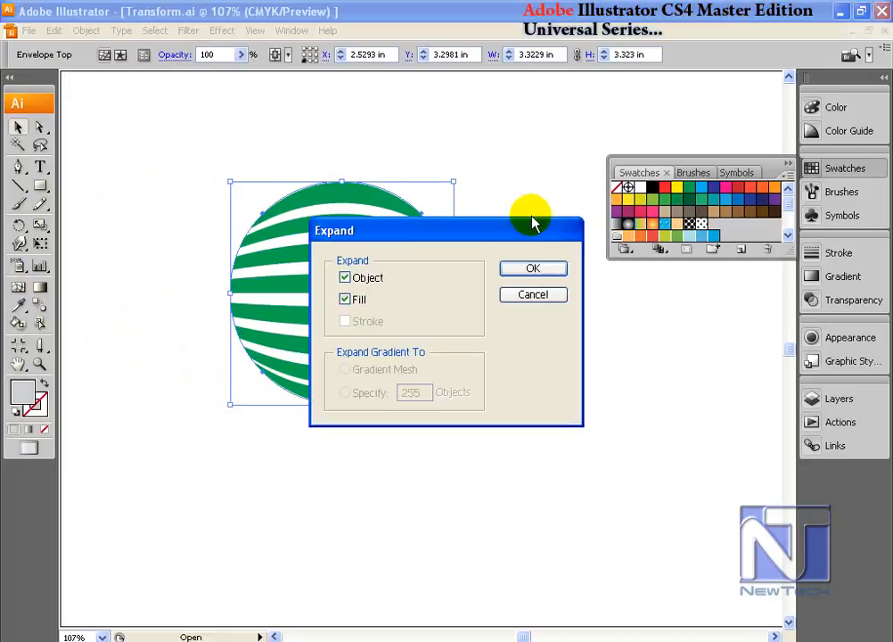
pyautogui.click(535, 269)
pyautogui.click(548, 271)
# Step: Pull the three uppermost stripes individually away from the rest of the expanded sphere with the Direct Selection tool
pyautogui.click(358, 226)
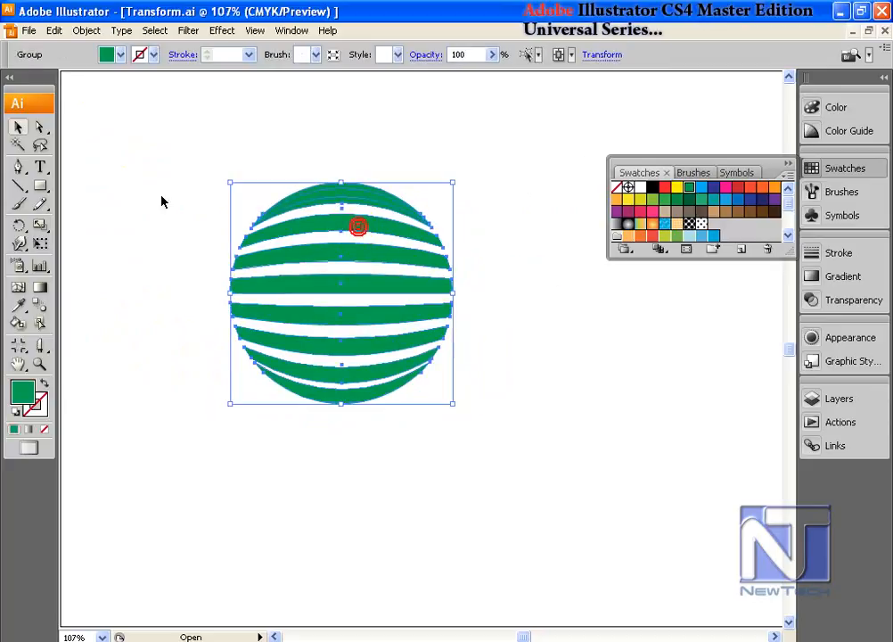
pyautogui.click(41, 126)
pyautogui.click(78, 149)
pyautogui.moveTo(353, 193)
pyautogui.mouseDown()
pyautogui.moveTo(353, 140)
pyautogui.moveTo(357, 173)
pyautogui.mouseUp()
pyautogui.click(357, 188)
pyautogui.moveTo(362, 219); pyautogui.dragTo(488, 223)
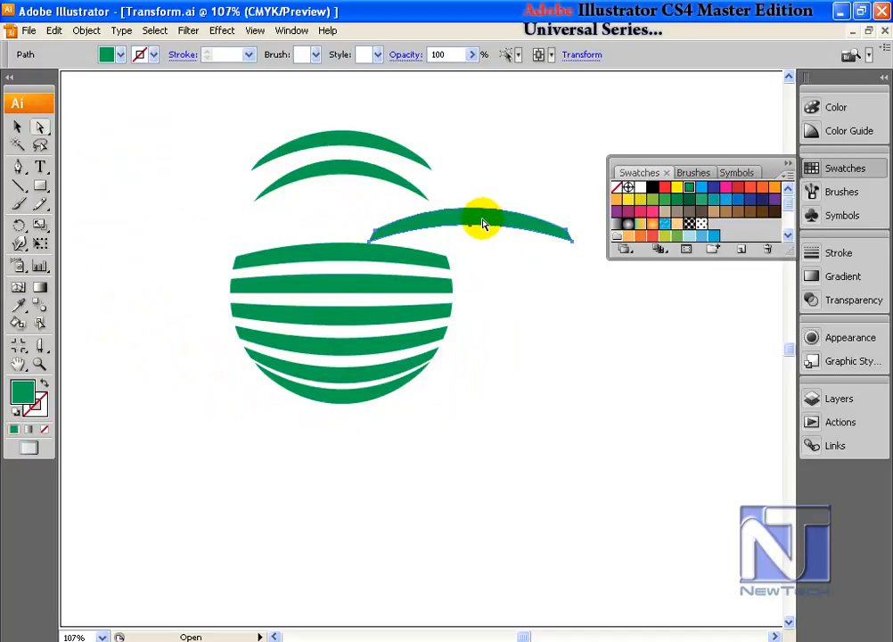
# Step: Undo the stripe moves and the expansion of the envelope
pyautogui.hotkey('ctrl', 'z')
pyautogui.hotkey('ctrl', 'z')
pyautogui.hotkey('ctrl', 'z')
# Step: Expand the striped circle using the Envelope Distort Expand command
pyautogui.click(87, 30)
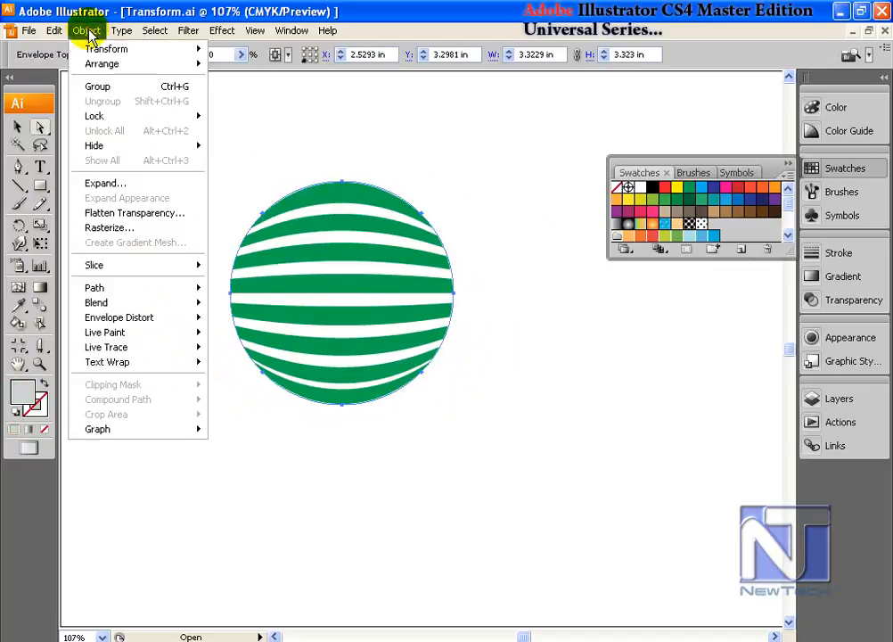
pyautogui.moveTo(157, 327)
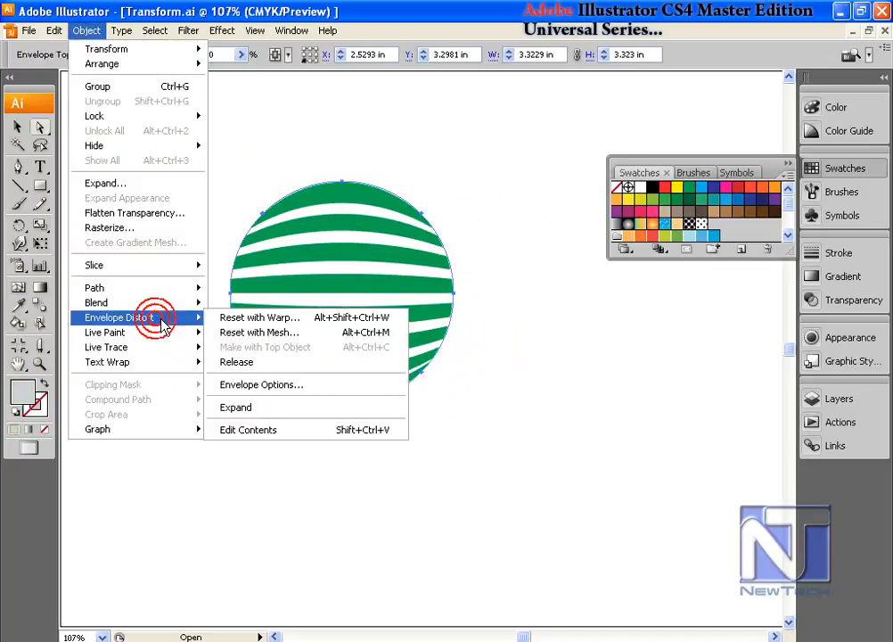
pyautogui.click(275, 408)
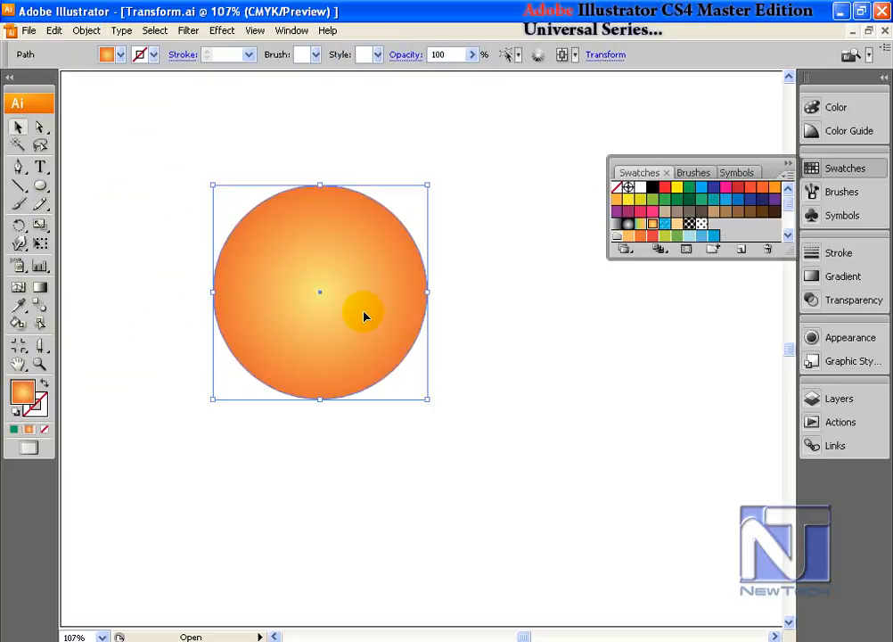
# Step: Apply a Fisheye warp envelope to the orange gradient circle with 59% bend, -51% horizontal and 11% vertical distortion
pyautogui.click(86, 30)
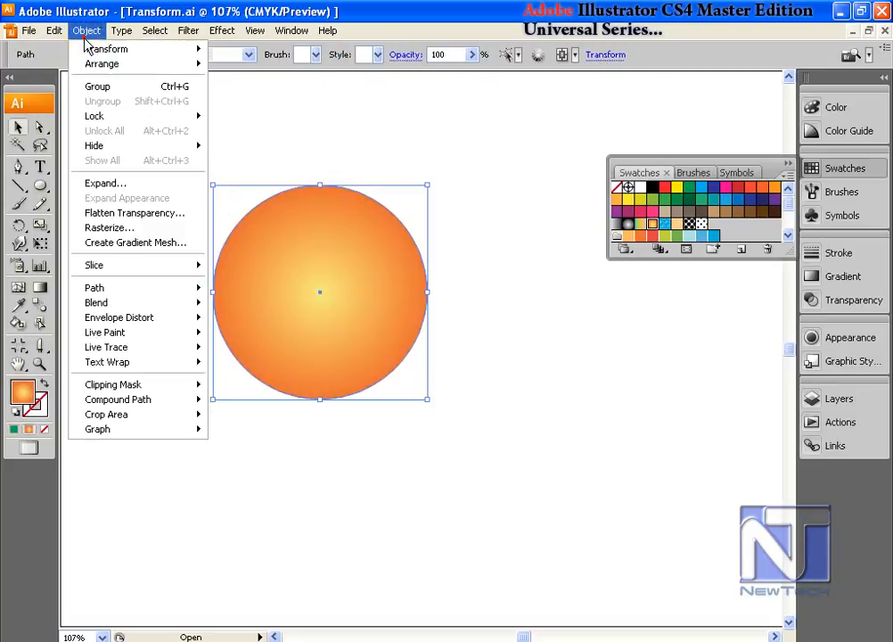
pyautogui.moveTo(141, 321)
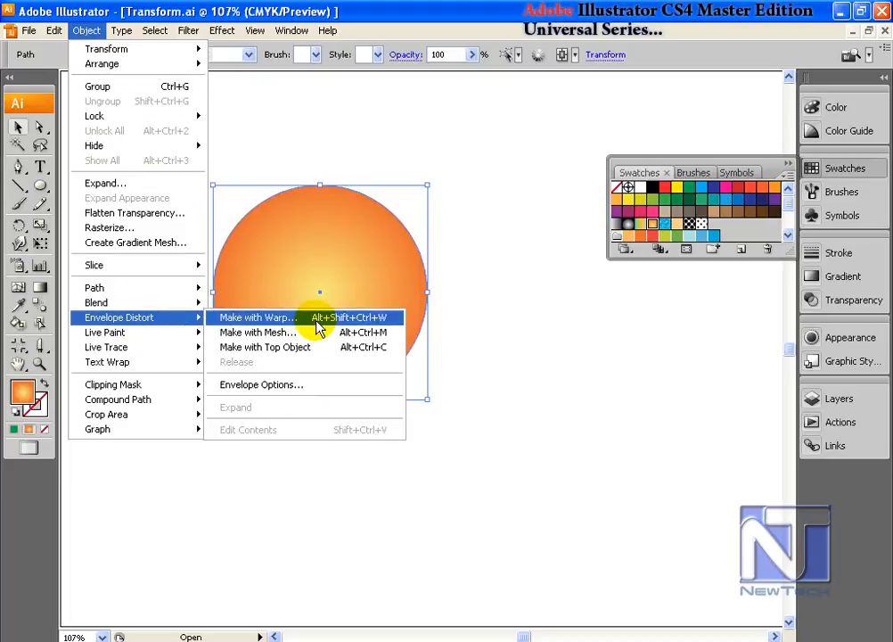
pyautogui.click(319, 328)
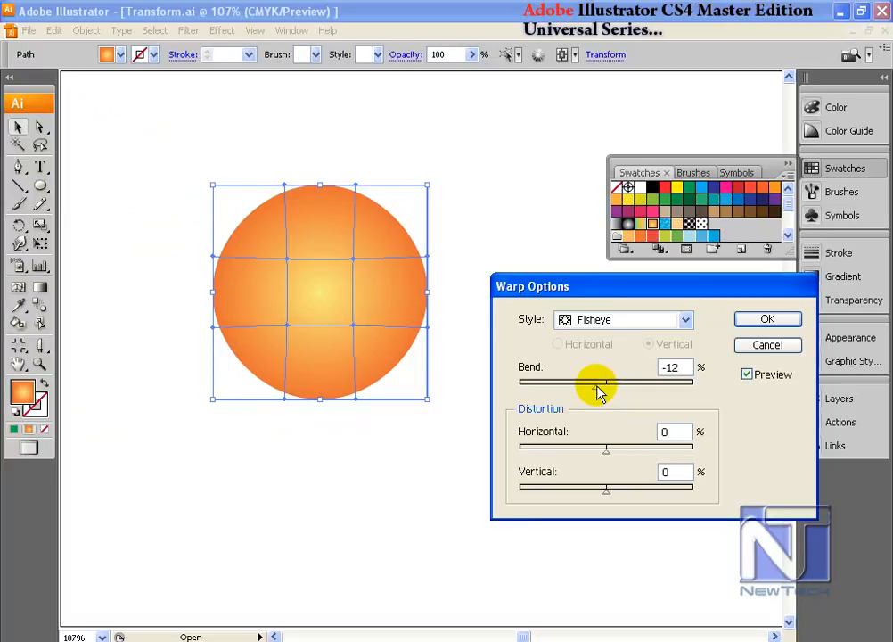
pyautogui.moveTo(599, 392); pyautogui.dragTo(658, 394)
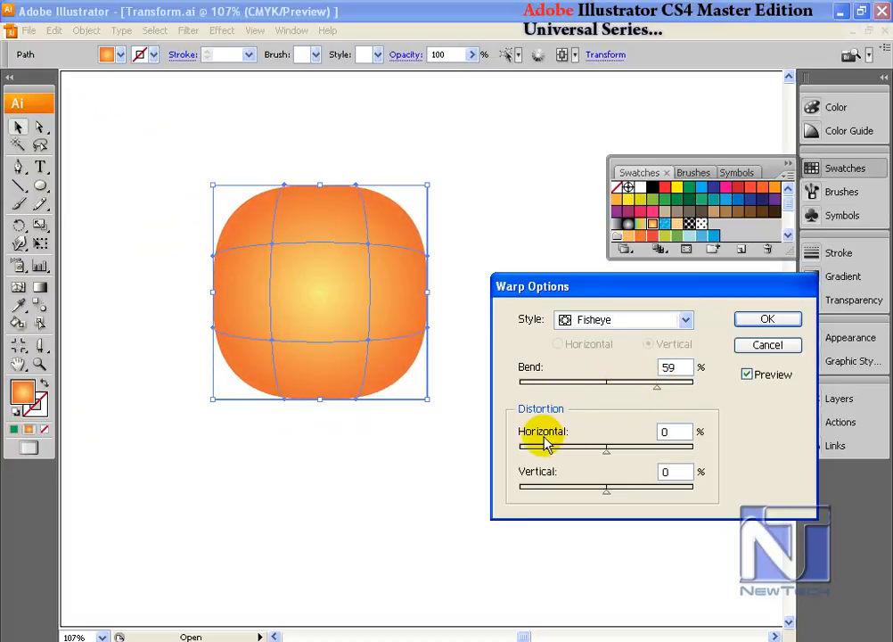
pyautogui.moveTo(606, 458); pyautogui.dragTo(565, 459)
pyautogui.moveTo(603, 497)
pyautogui.mouseDown()
pyautogui.moveTo(538, 496)
pyautogui.moveTo(618, 498)
pyautogui.mouseUp()
pyautogui.press('Return')
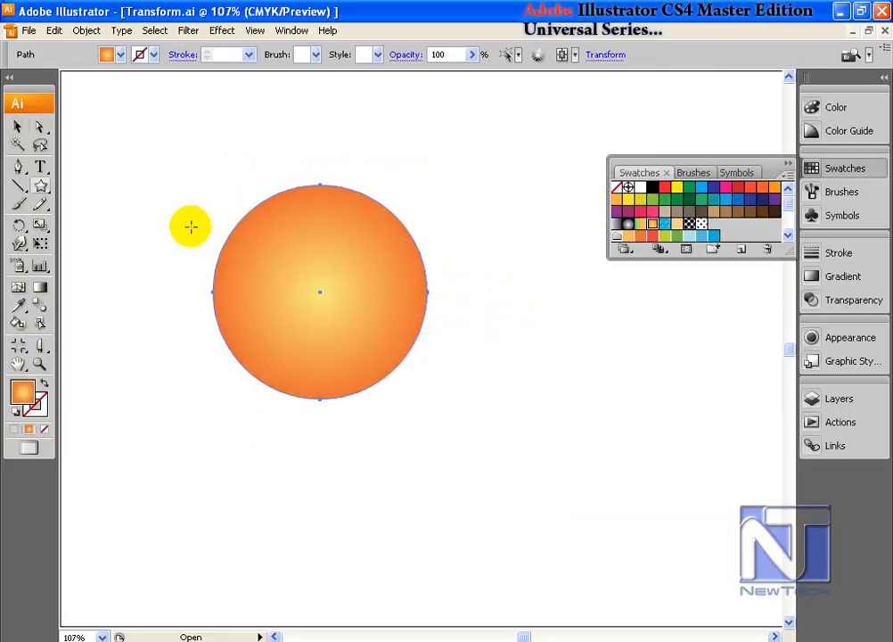
# Step: Draw a small five-pointed star with the orange gradient fill and scatter seven of them over the circle
pyautogui.moveTo(187, 222); pyautogui.dragTo(198, 240)
pyautogui.click(17, 127)
pyautogui.click(200, 223)
pyautogui.moveTo(294, 239); pyautogui.dragTo(273, 319)
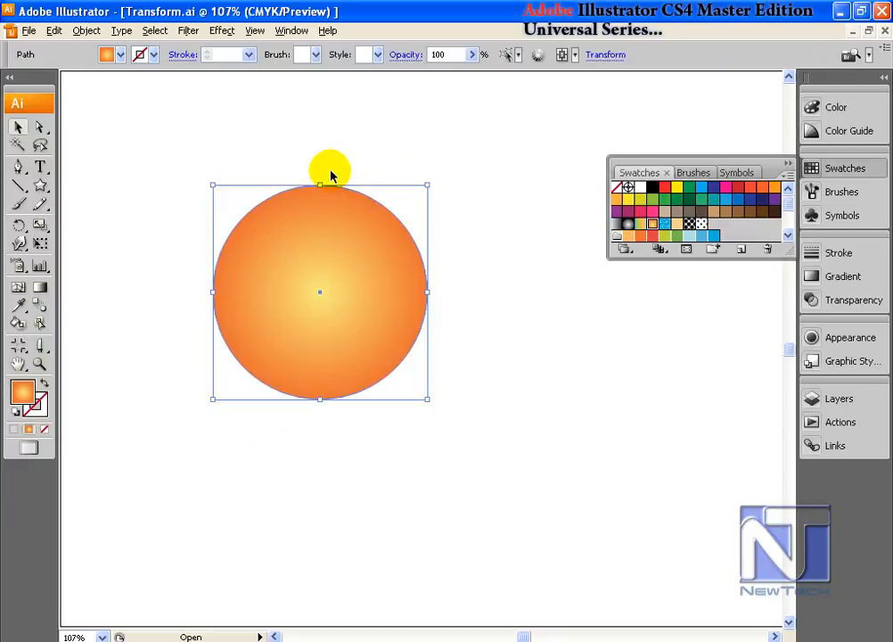
# Step: Bring the circle to the front, select it with all the stars, and envelope-distort the stars with the top object
pyautogui.moveTo(231, 158); pyautogui.dragTo(237, 216)
pyautogui.click(86, 30)
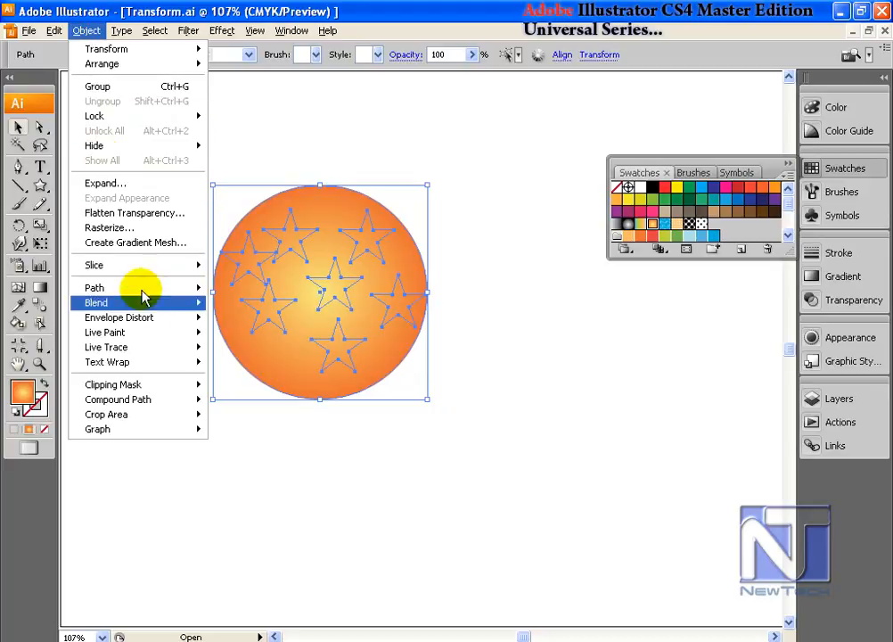
pyautogui.moveTo(158, 321)
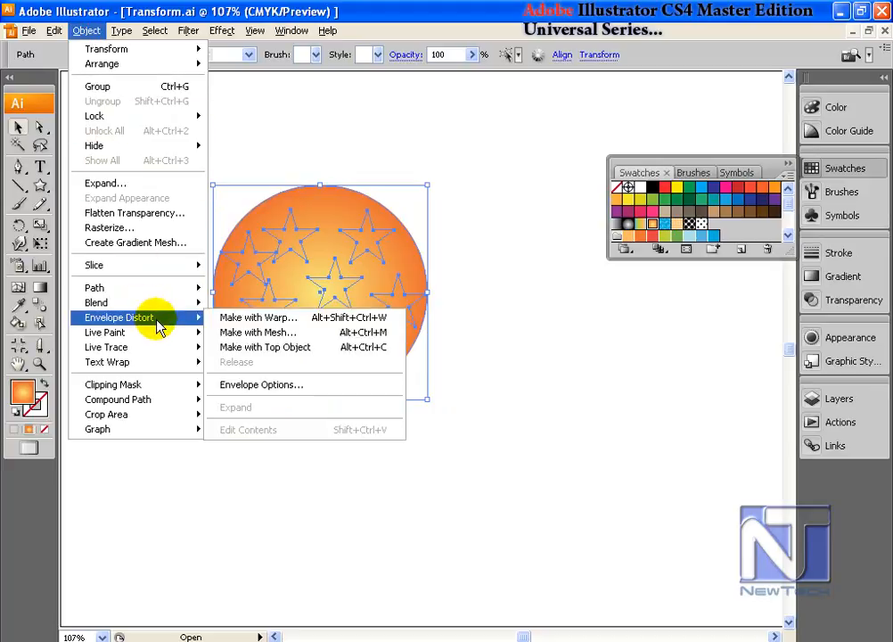
pyautogui.click(299, 355)
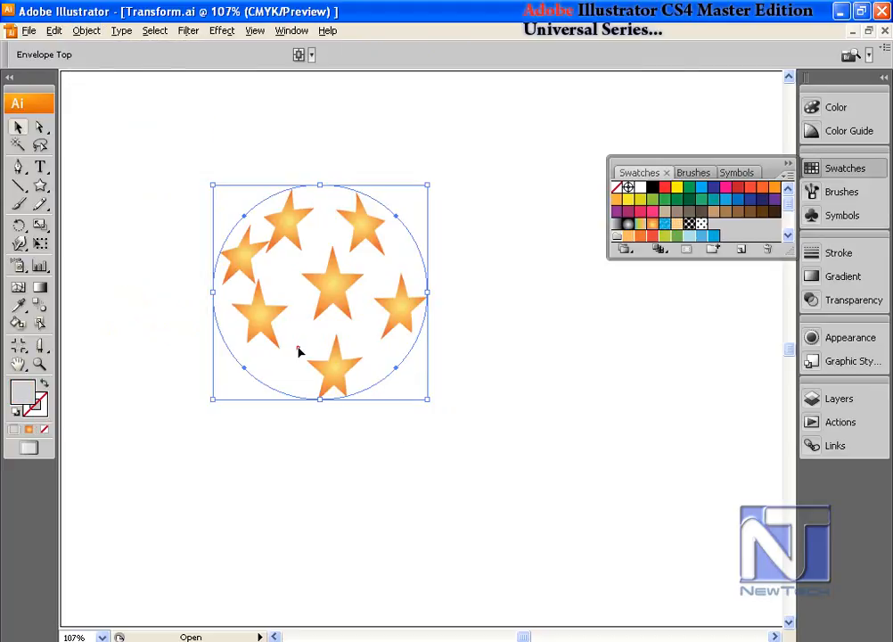
# Step: Reset the star envelope with a Fisheye warp, previewing 57% bend, 68% horizontal and -42% vertical distortion
pyautogui.click(87, 31)
pyautogui.moveTo(187, 319)
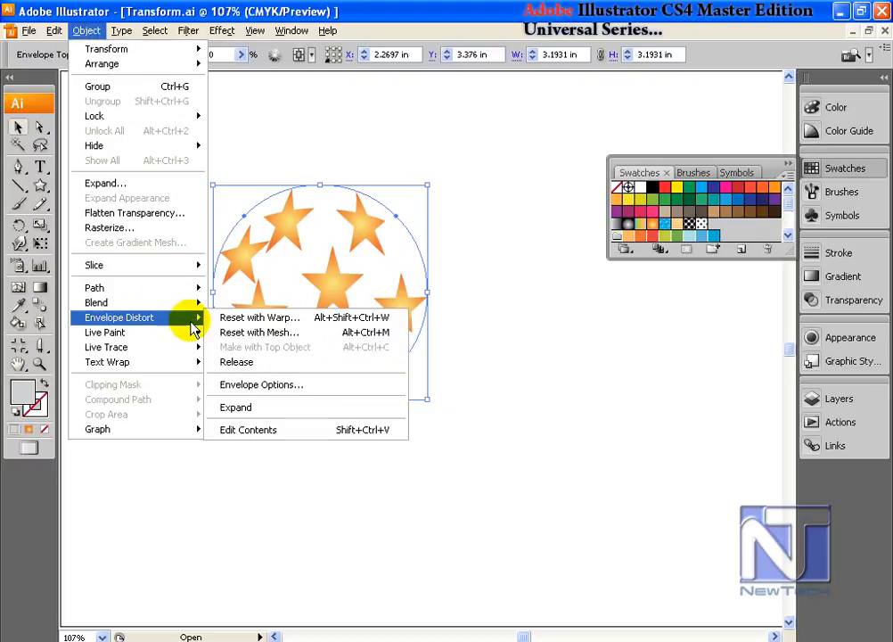
pyautogui.click(271, 321)
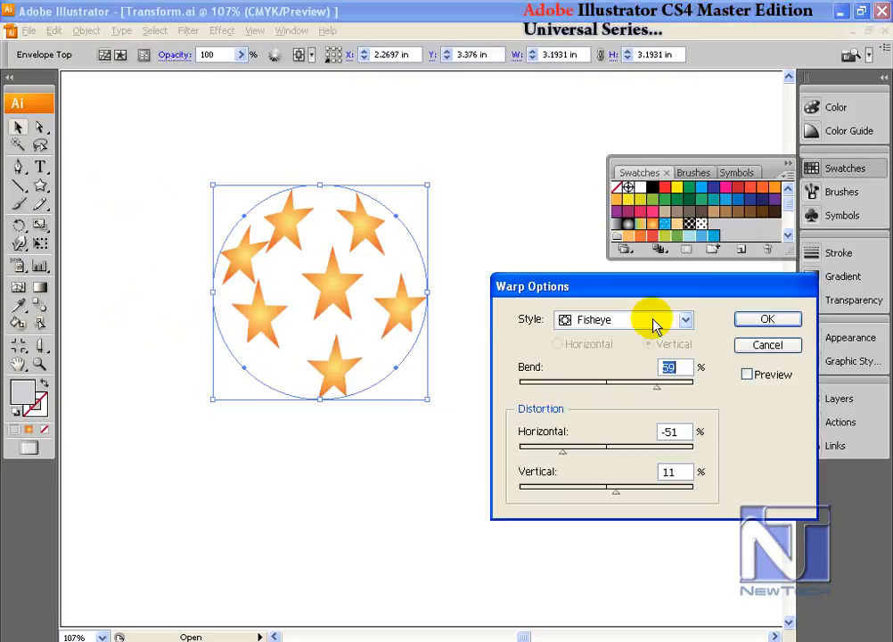
pyautogui.click(748, 374)
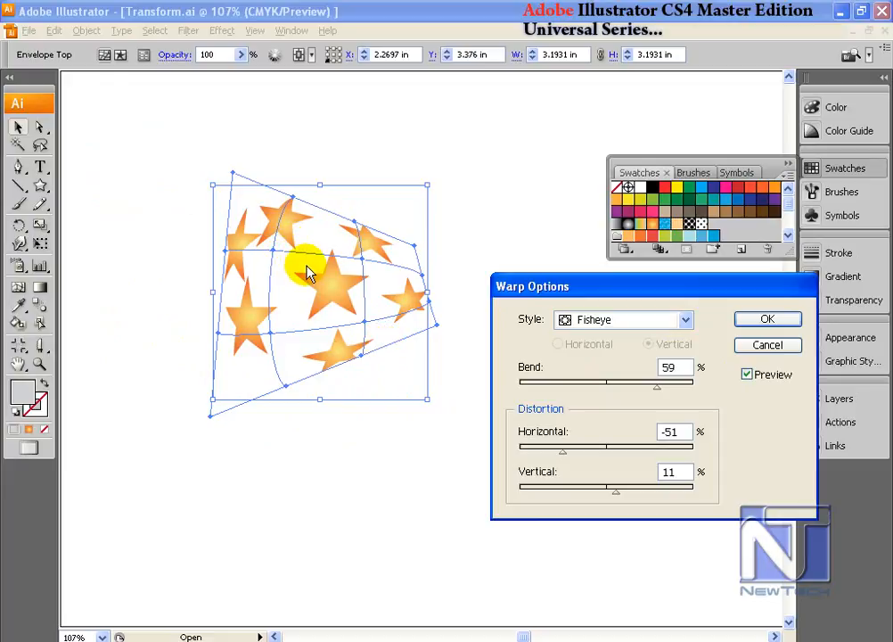
pyautogui.moveTo(588, 286); pyautogui.dragTo(546, 121)
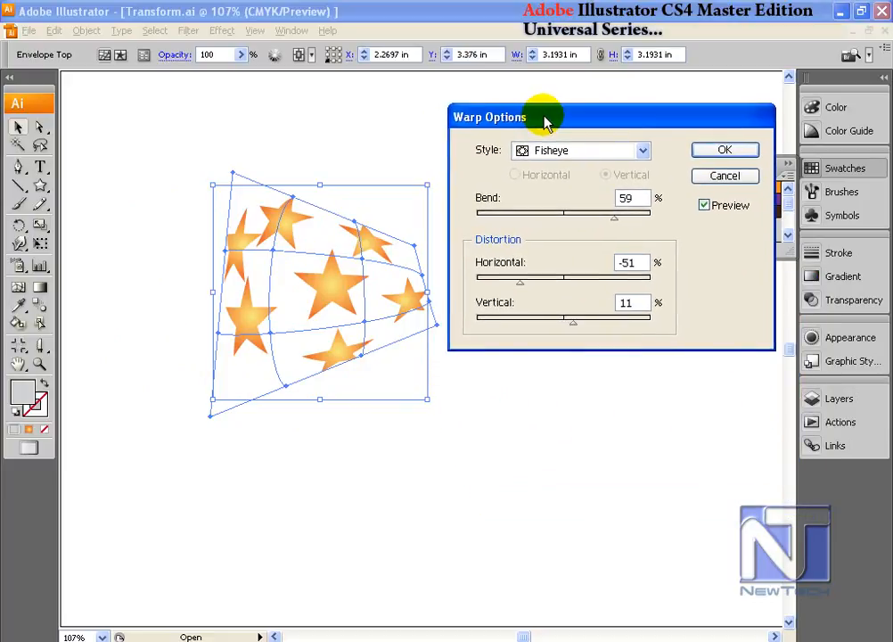
pyautogui.moveTo(612, 216)
pyautogui.mouseDown()
pyautogui.moveTo(503, 223)
pyautogui.moveTo(613, 223)
pyautogui.mouseUp()
pyautogui.moveTo(520, 284); pyautogui.dragTo(624, 294)
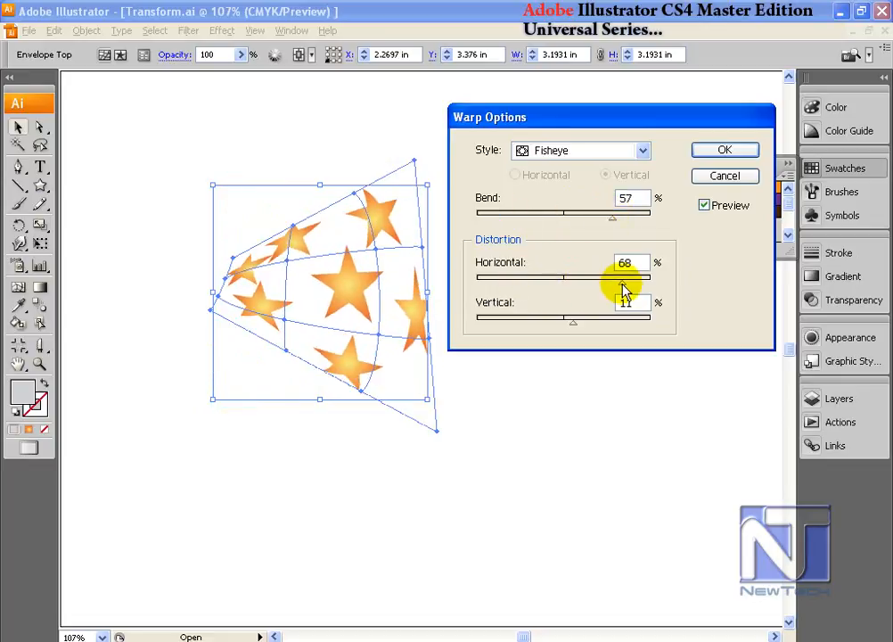
pyautogui.moveTo(575, 321); pyautogui.dragTo(529, 331)
# Step: Try the Shell Lower and Shell Upper warp styles on the stars, apply Shell Upper, and undo the warp
pyautogui.click(590, 154)
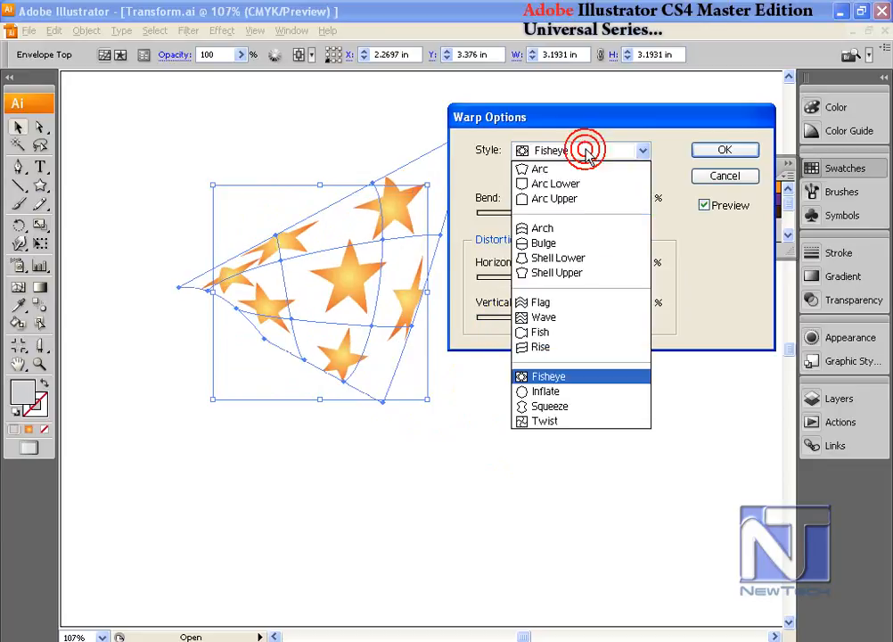
pyautogui.click(562, 259)
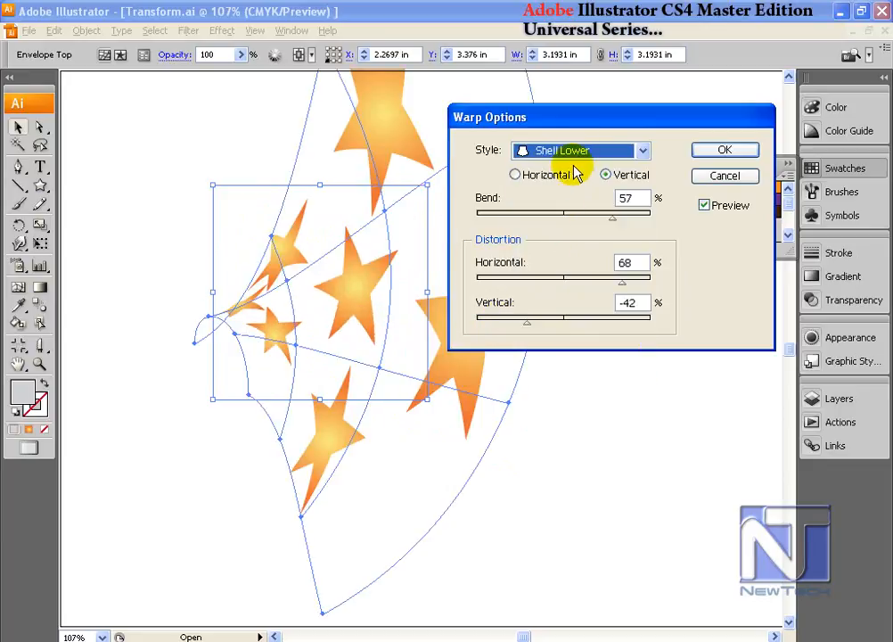
pyautogui.click(583, 153)
pyautogui.click(557, 272)
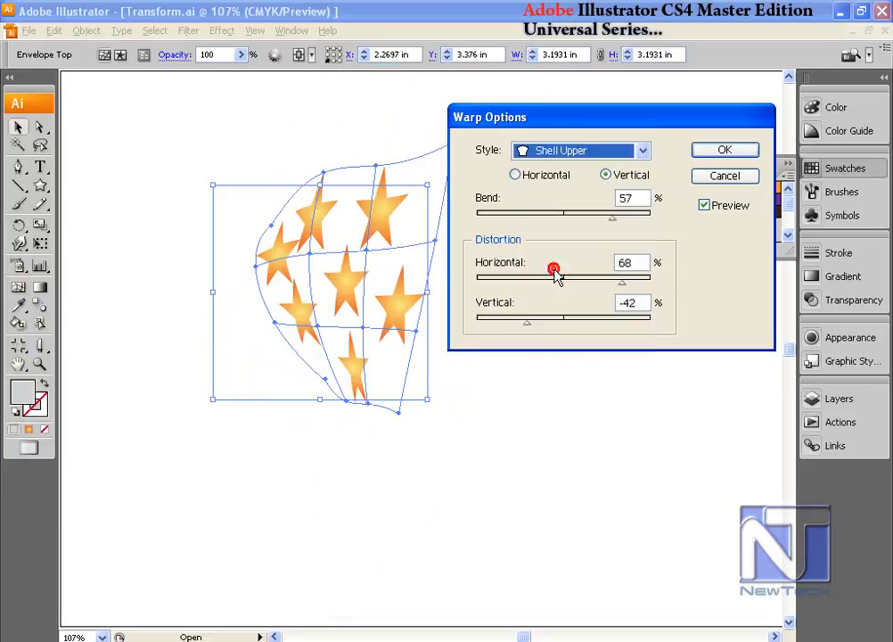
pyautogui.click(724, 151)
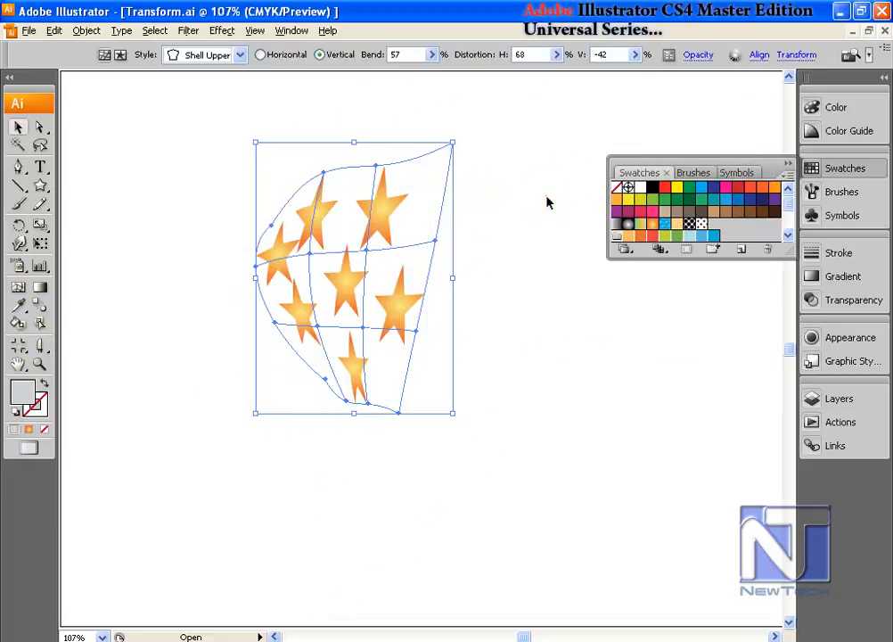
pyautogui.hotkey('ctrl', 'z')
# Step: Reset the star envelope with a mesh of 3 rows and 3 columns, maintaining the envelope shape
pyautogui.click(83, 32)
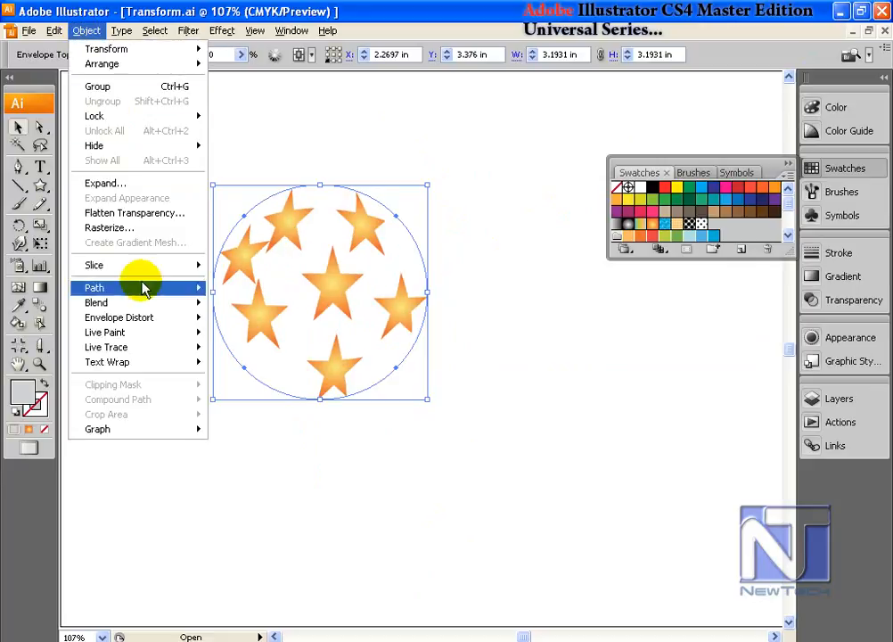
pyautogui.moveTo(154, 323)
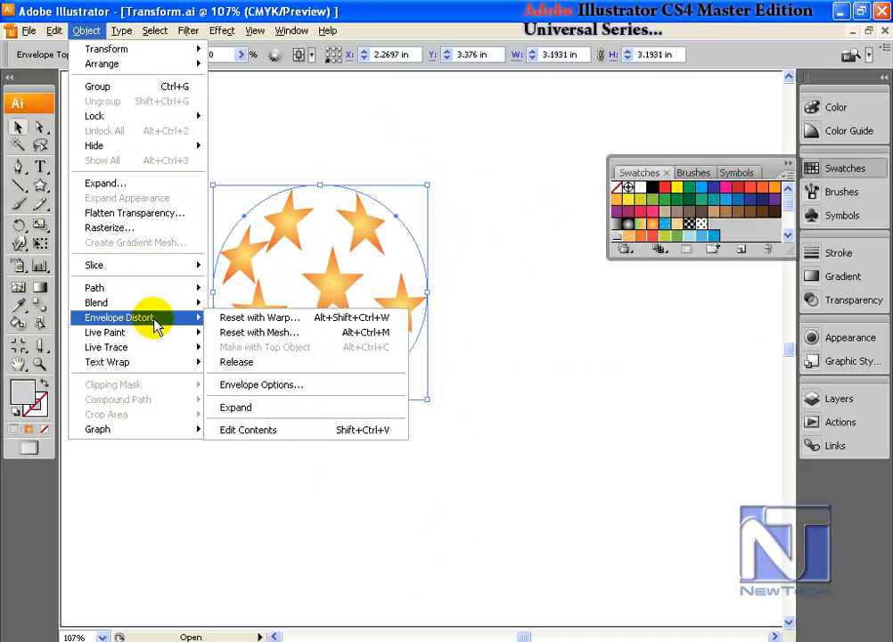
pyautogui.click(303, 333)
pyautogui.moveTo(434, 282); pyautogui.dragTo(482, 136)
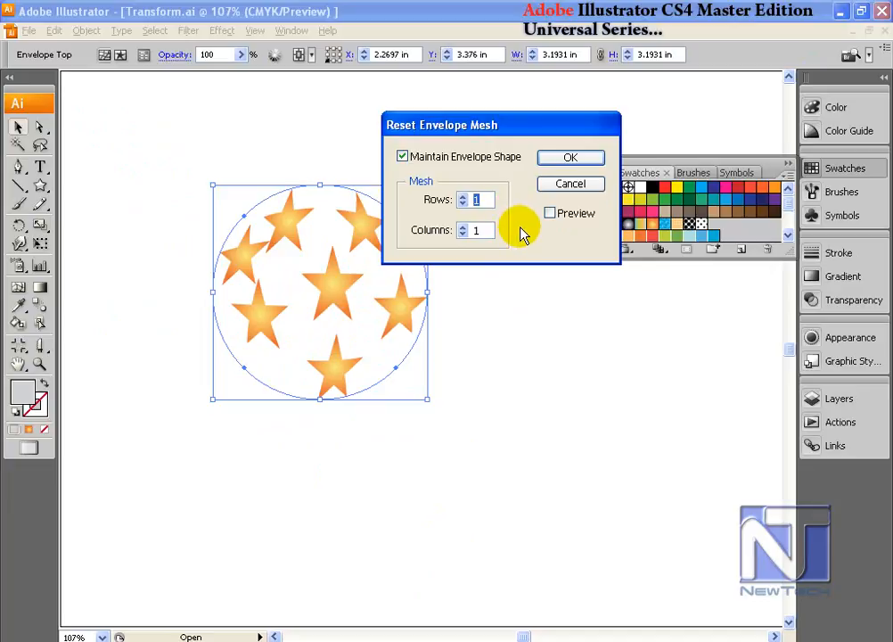
pyautogui.click(552, 216)
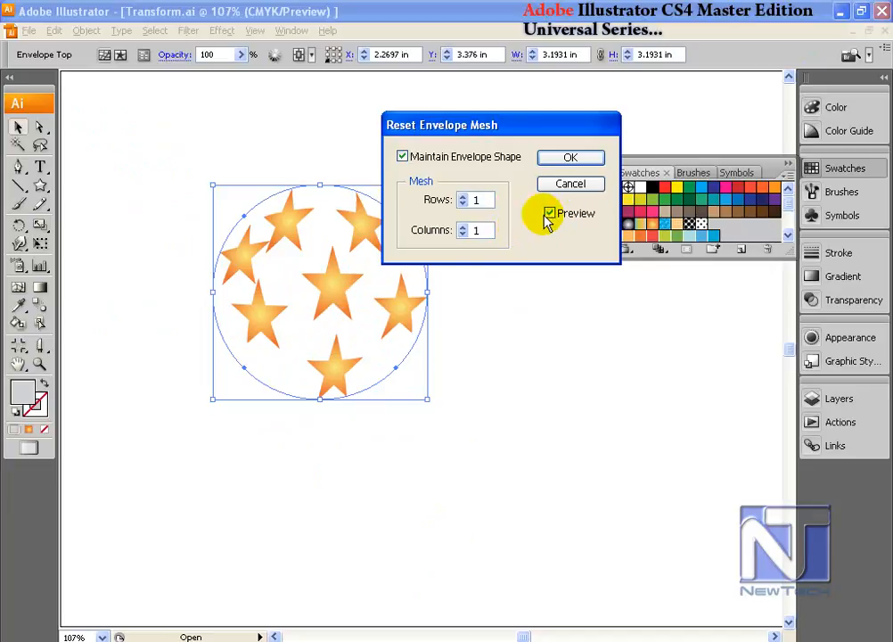
pyautogui.moveTo(490, 199); pyautogui.dragTo(448, 231)
pyautogui.write('2')
pyautogui.write('3')
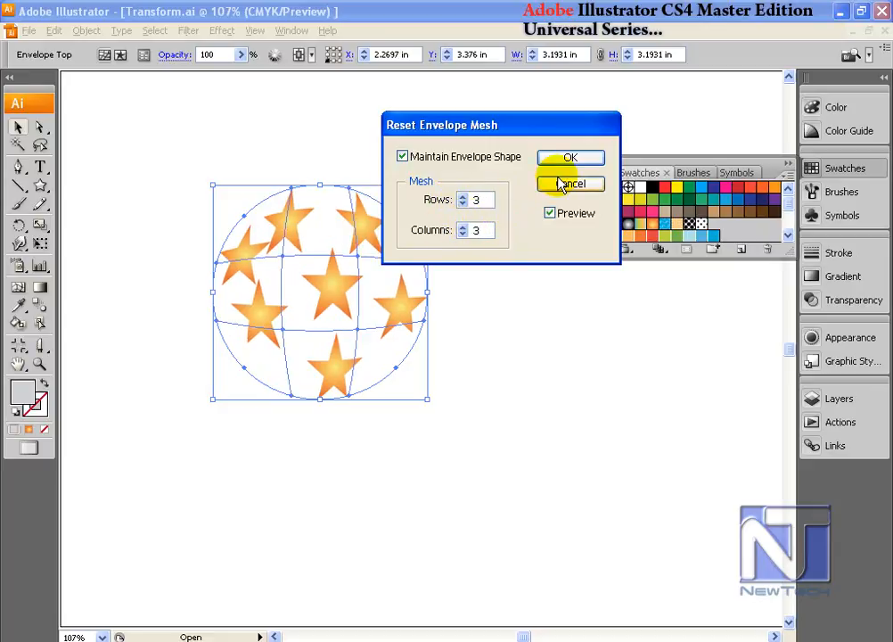
pyautogui.click(570, 159)
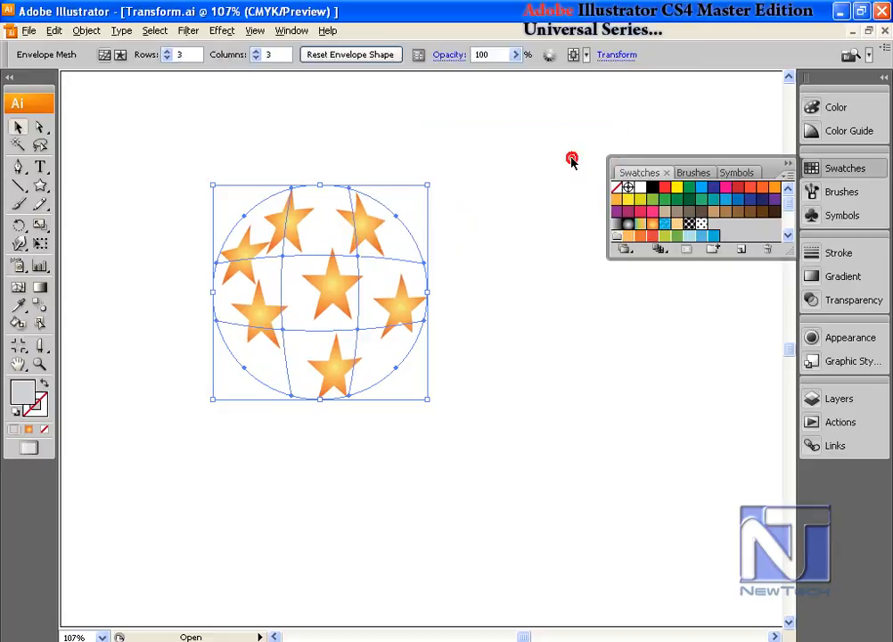
# Step: Distort the stars with the Mesh tool by moving three inner mesh points and adding one near the upper-left inner point
pyautogui.click(18, 287)
pyautogui.click(355, 259)
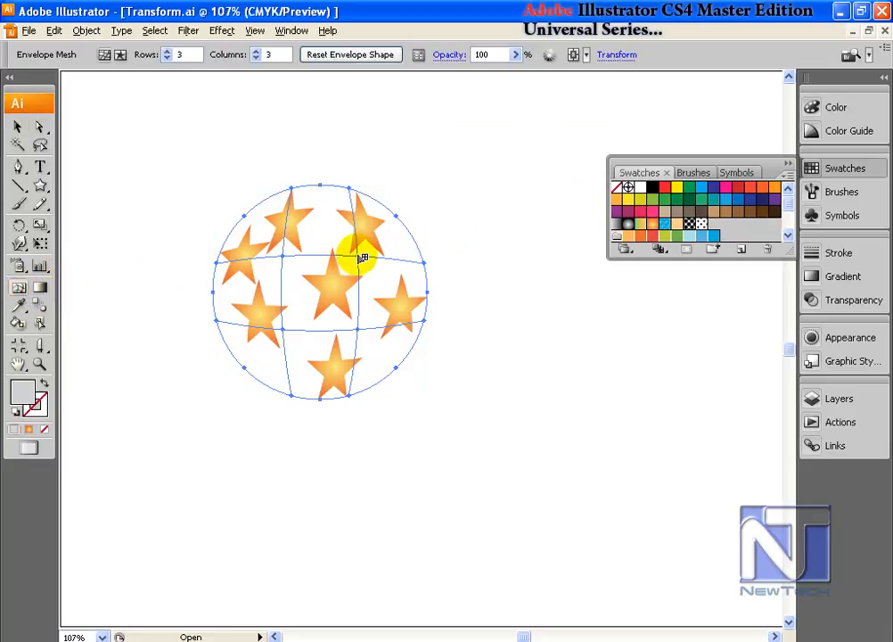
pyautogui.moveTo(358, 256); pyautogui.dragTo(400, 238)
pyautogui.moveTo(283, 256); pyautogui.dragTo(304, 278)
pyautogui.moveTo(284, 361); pyautogui.dragTo(285, 365)
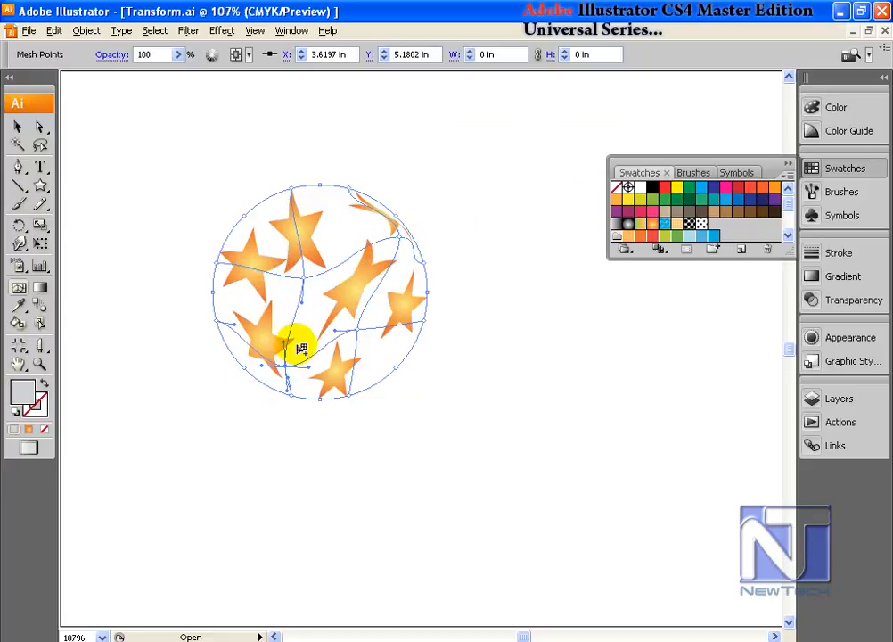
pyautogui.click(304, 275)
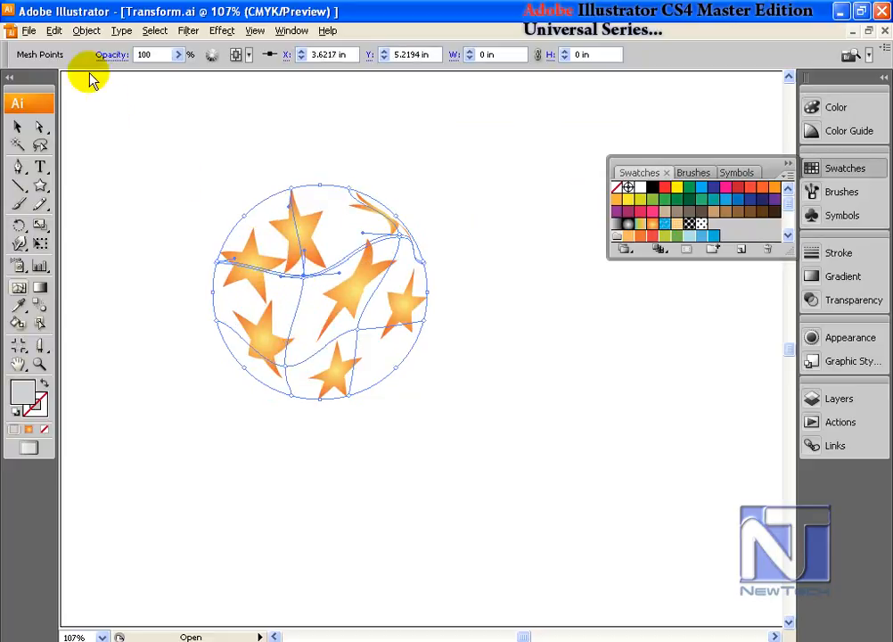
# Step: Release the distorted star envelope and undo the release
pyautogui.click(87, 31)
pyautogui.moveTo(157, 325)
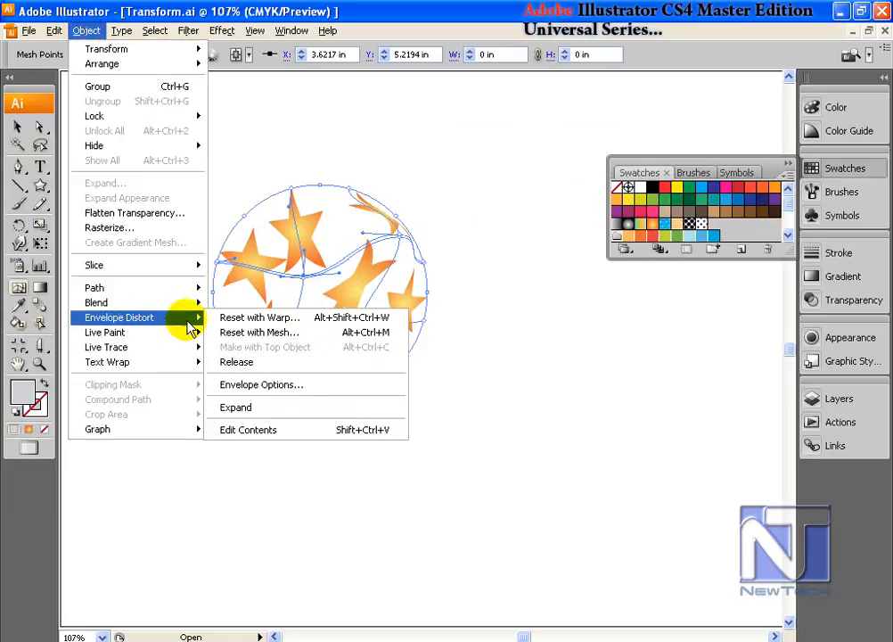
pyautogui.click(289, 368)
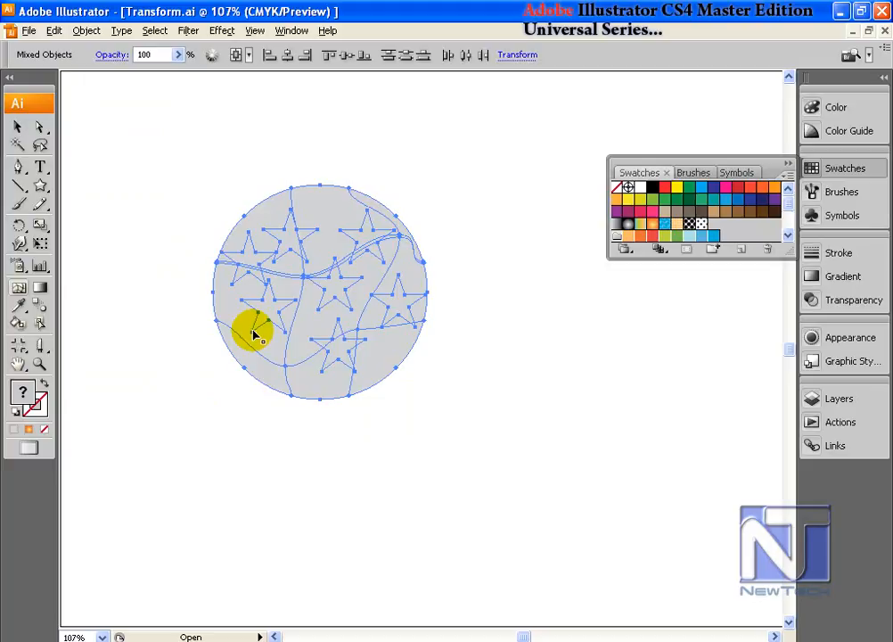
pyautogui.hotkey('ctrl', 'z')
# Step: Open the Envelope Options for the star mesh, try a higher and a lower fidelity, and set it to 50
pyautogui.click(86, 30)
pyautogui.moveTo(134, 317)
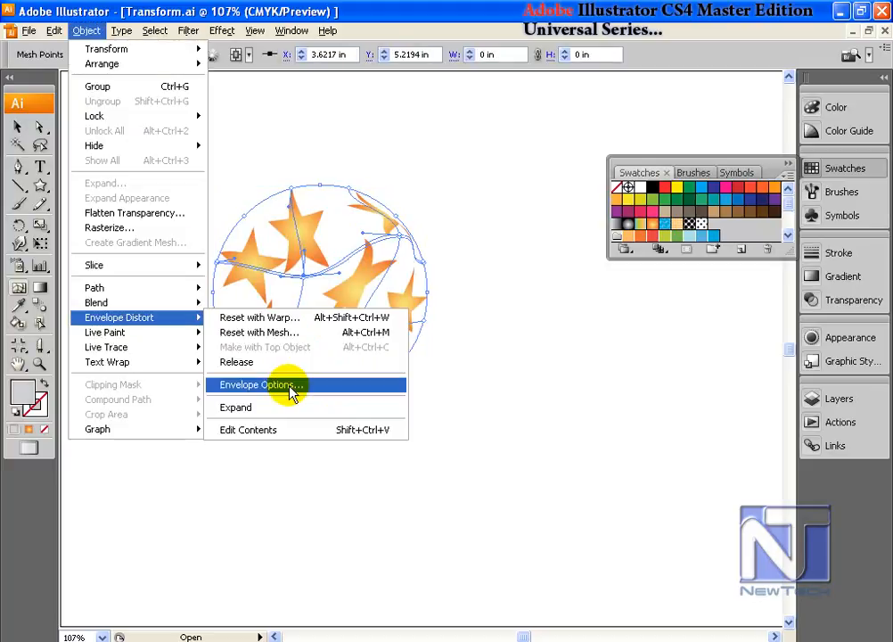
pyautogui.click(290, 385)
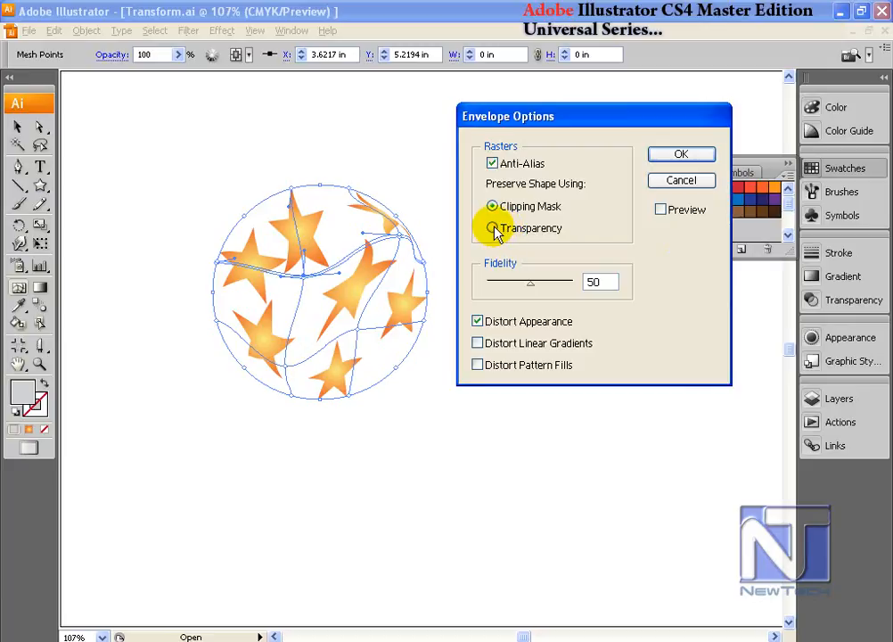
pyautogui.moveTo(560, 126); pyautogui.dragTo(559, 107)
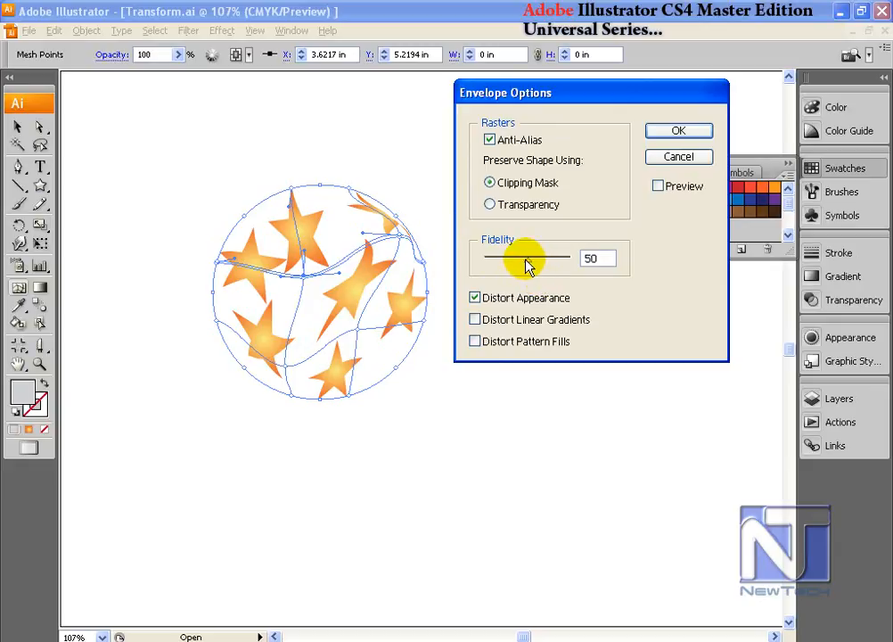
pyautogui.moveTo(528, 260); pyautogui.dragTo(559, 267)
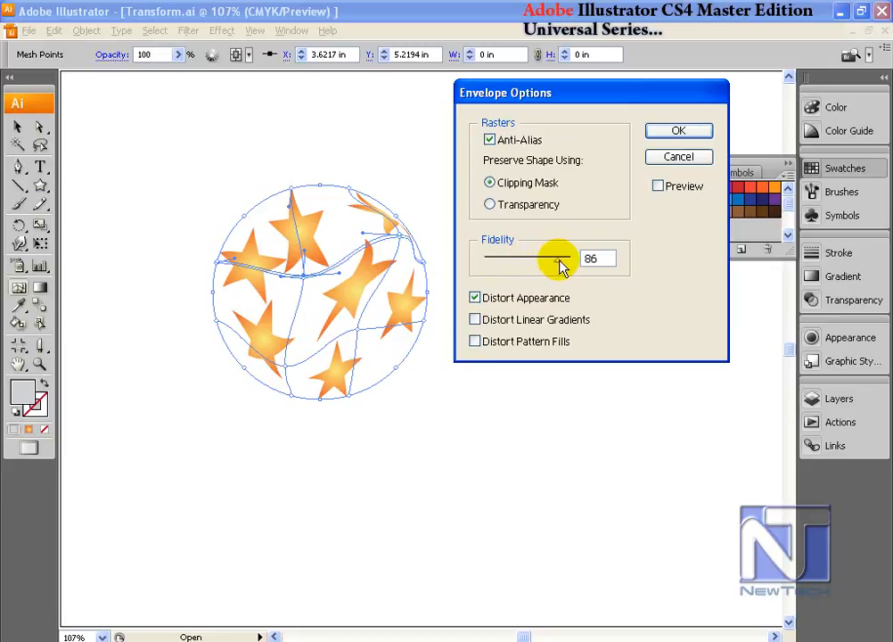
pyautogui.moveTo(560, 264); pyautogui.dragTo(502, 267)
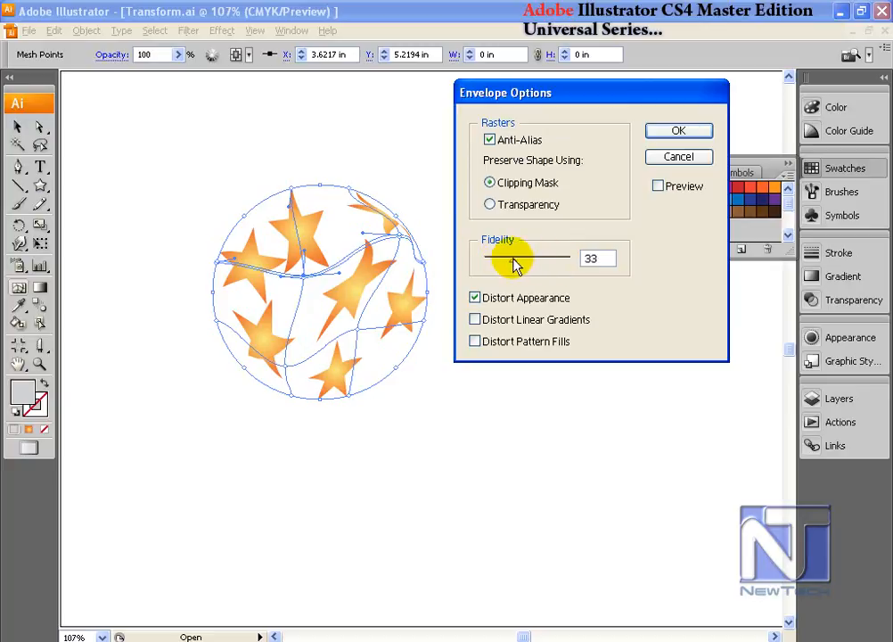
pyautogui.doubleClick(594, 257)
pyautogui.write('50')
pyautogui.click(524, 235)
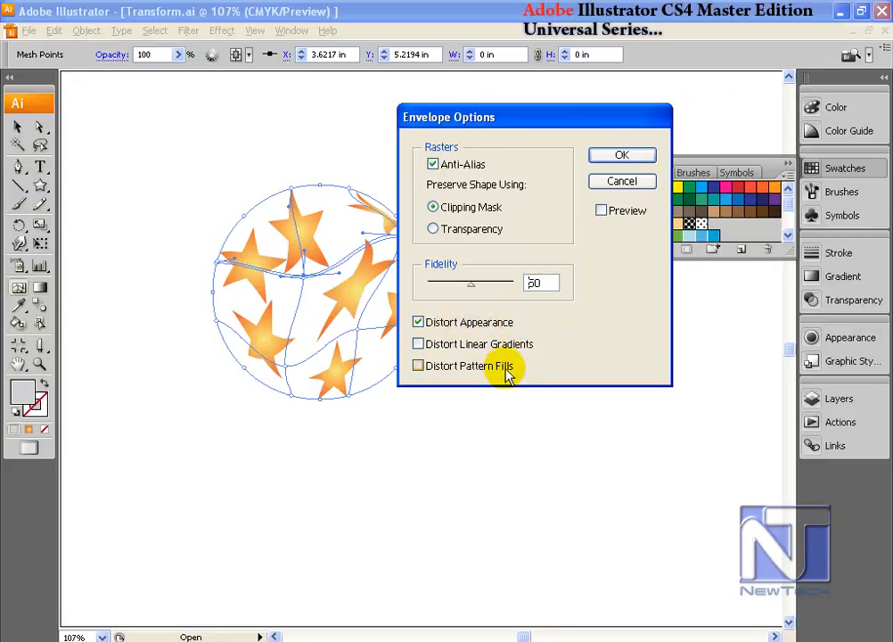
# Step: Preview and apply envelope options with fidelity 18, Distort Appearance and Distort Linear Gradients enabled, and Distort Pattern Fills off
pyautogui.moveTo(498, 121); pyautogui.dragTo(546, 116)
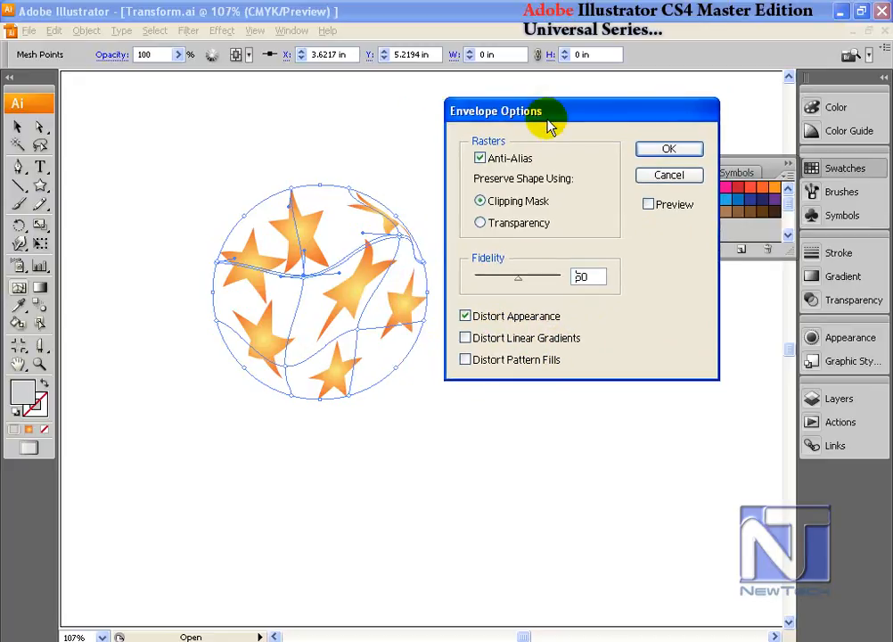
pyautogui.click(648, 204)
pyautogui.moveTo(521, 279); pyautogui.dragTo(491, 279)
pyautogui.click(469, 338)
pyautogui.click(473, 369)
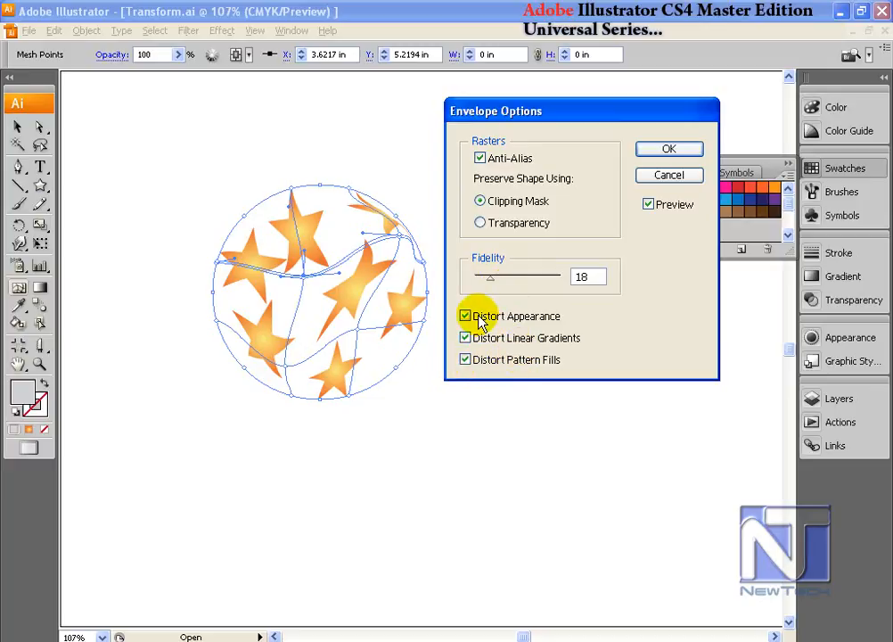
pyautogui.click(465, 318)
pyautogui.click(464, 317)
pyautogui.click(465, 360)
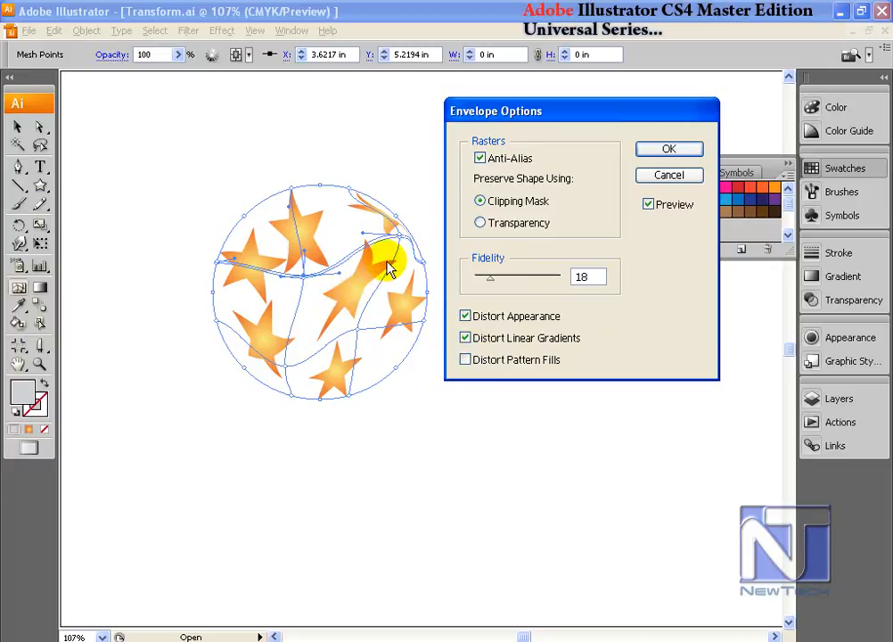
pyautogui.press('Return')
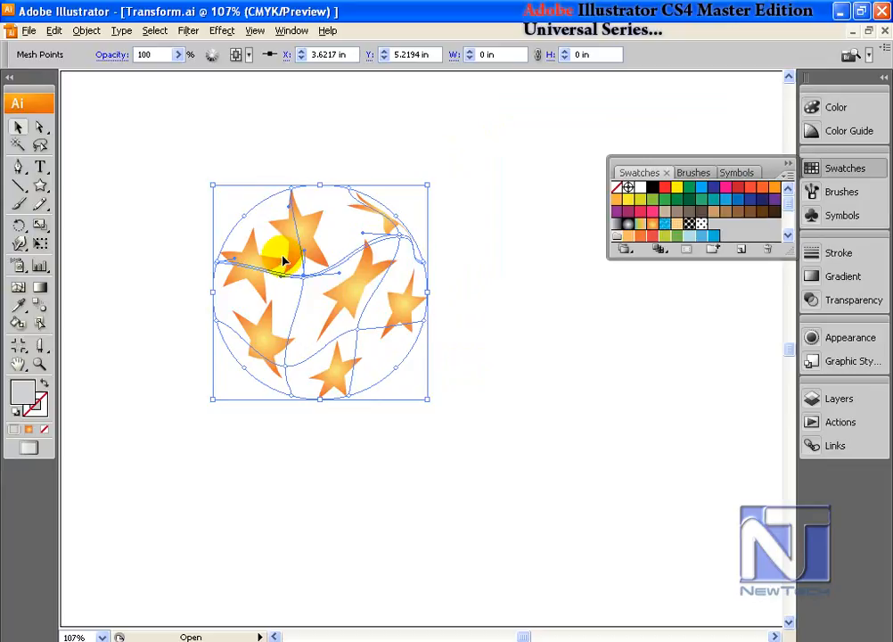